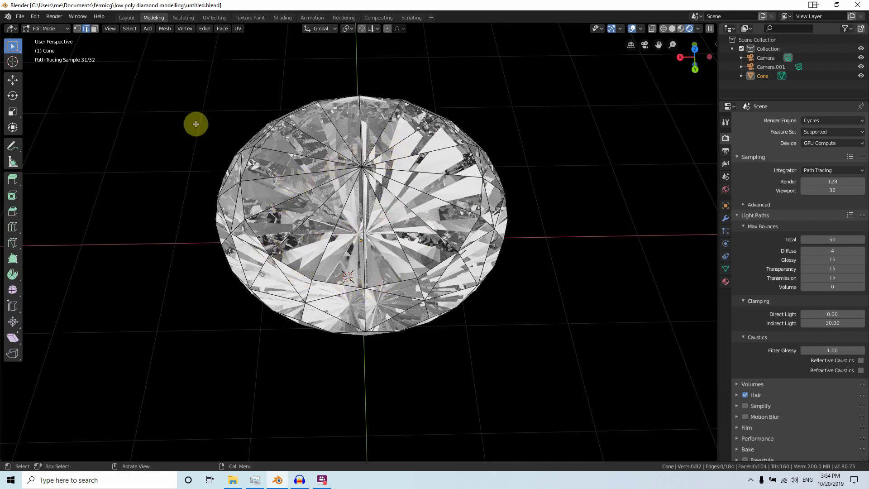
Create a new General file and delete the default cube.
{"action": "left_click", "coordinate": [708, 28]}
{"action": "left_click", "coordinate": [20, 16]}
{"action": "mouse_move", "coordinate": [27, 29]}
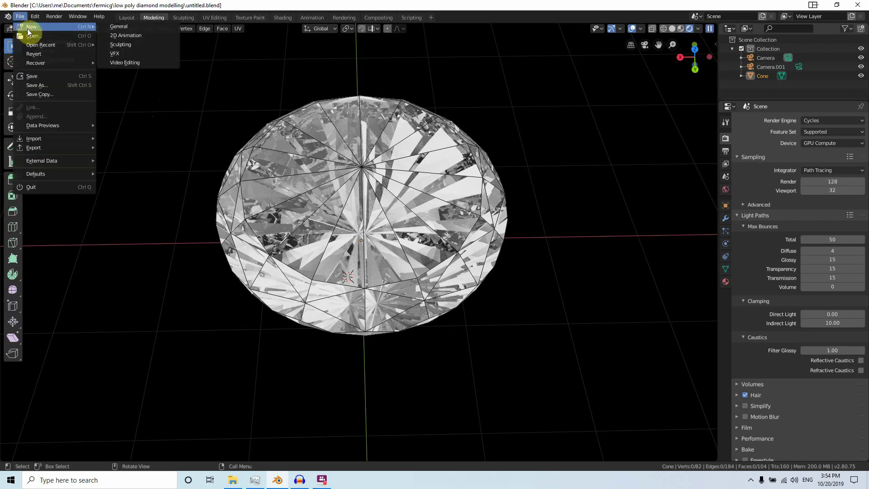
{"action": "left_click", "coordinate": [123, 26]}
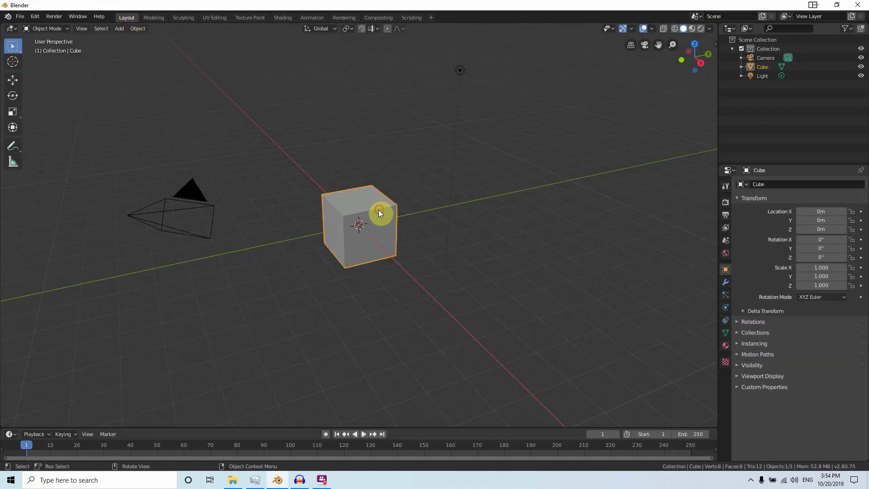
{"action": "key", "text": "Delete"}
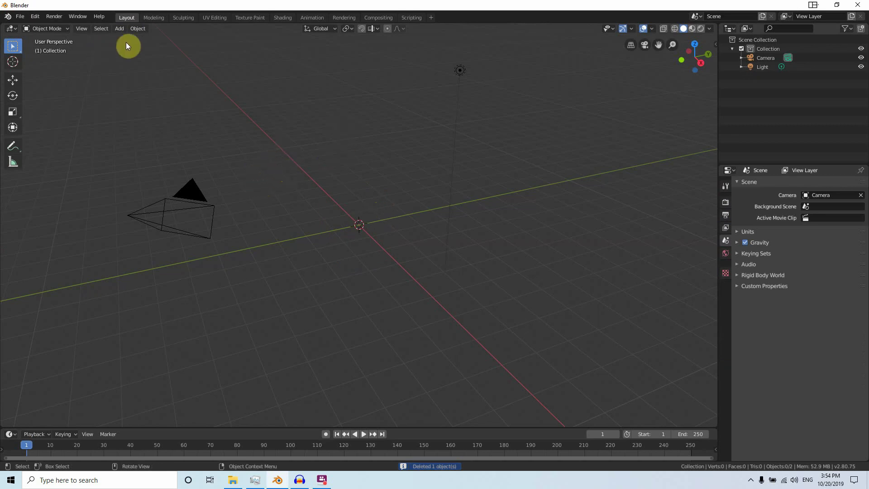
Add a cone mesh to the scene and set its vertex count to 16.
{"action": "left_click", "coordinate": [119, 29]}
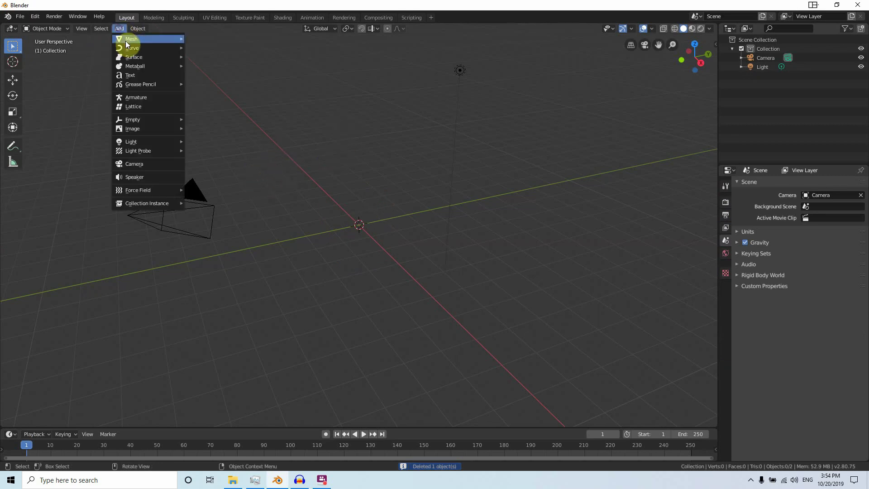
{"action": "mouse_move", "coordinate": [126, 39]}
{"action": "left_click", "coordinate": [224, 92]}
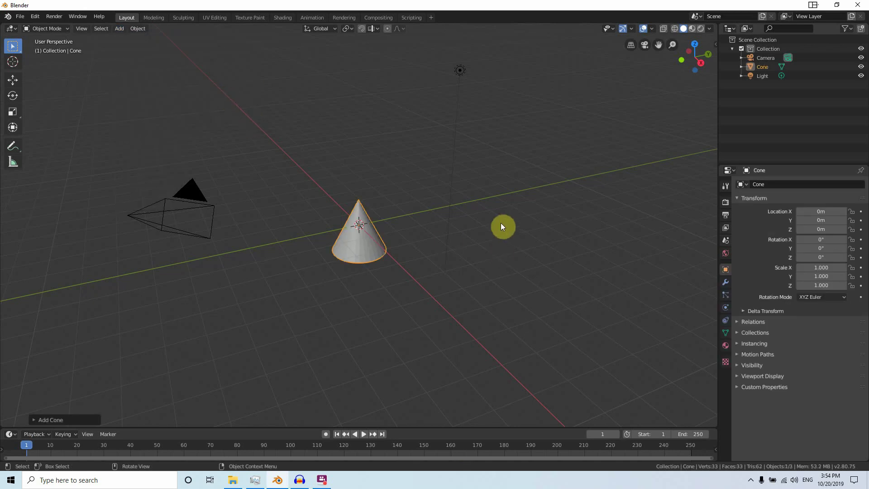
{"action": "left_click", "coordinate": [69, 422]}
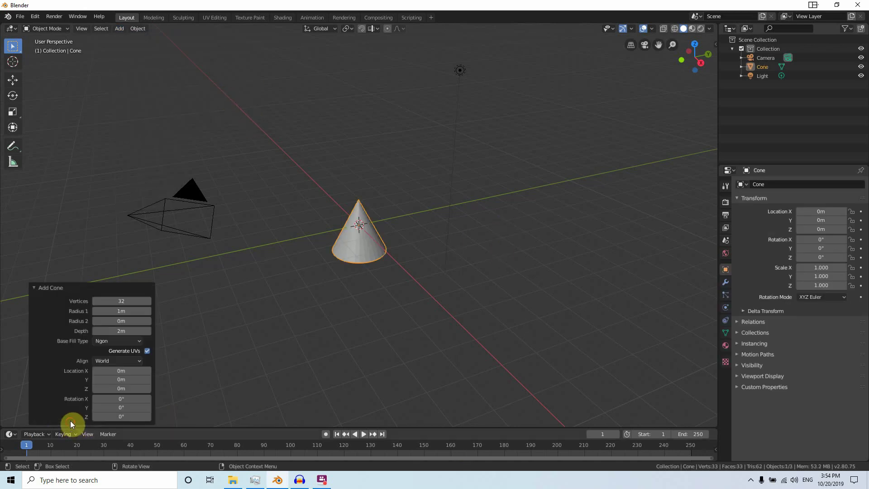
{"action": "left_click", "coordinate": [123, 301]}
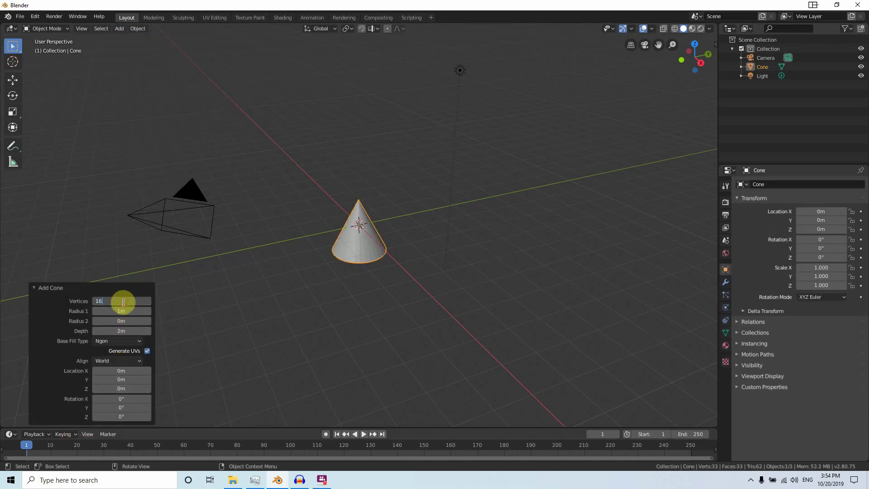
{"action": "left_click", "coordinate": [125, 314]}
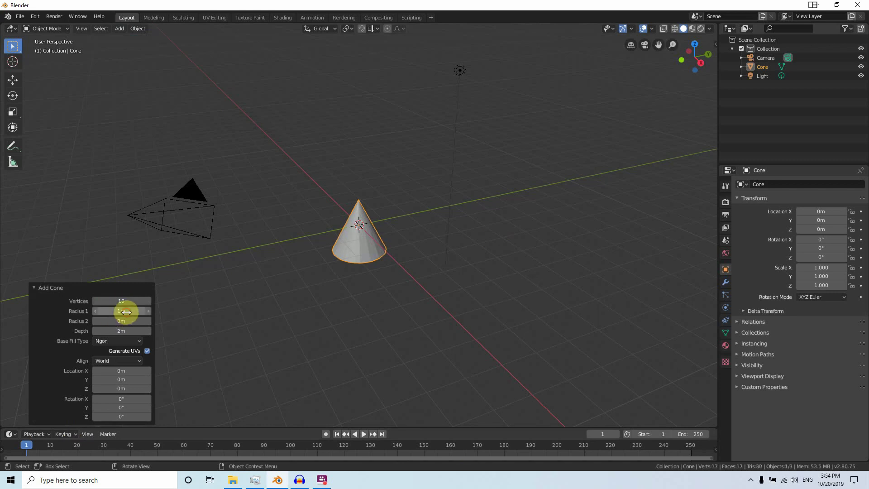
Set the cone's Radius 1 to 1.4 m and its depth to 1.5 m.
{"action": "left_click", "coordinate": [126, 312]}
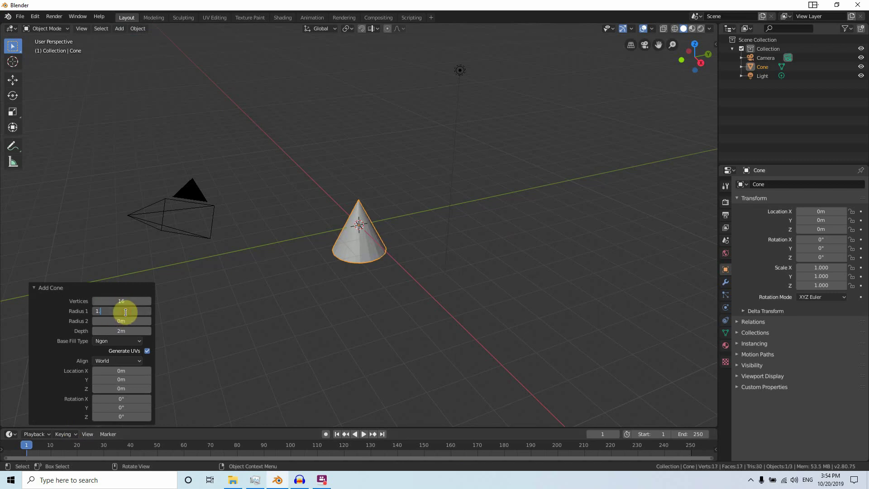
{"action": "type", "text": "1.4"}
{"action": "key", "text": "Return"}
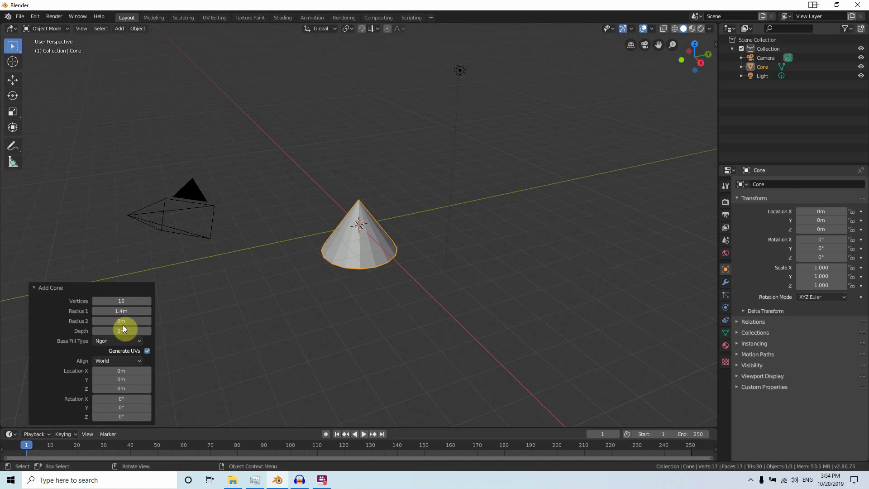
{"action": "left_click", "coordinate": [125, 331]}
{"action": "type", "text": "1.5"}
{"action": "key", "text": "Return"}
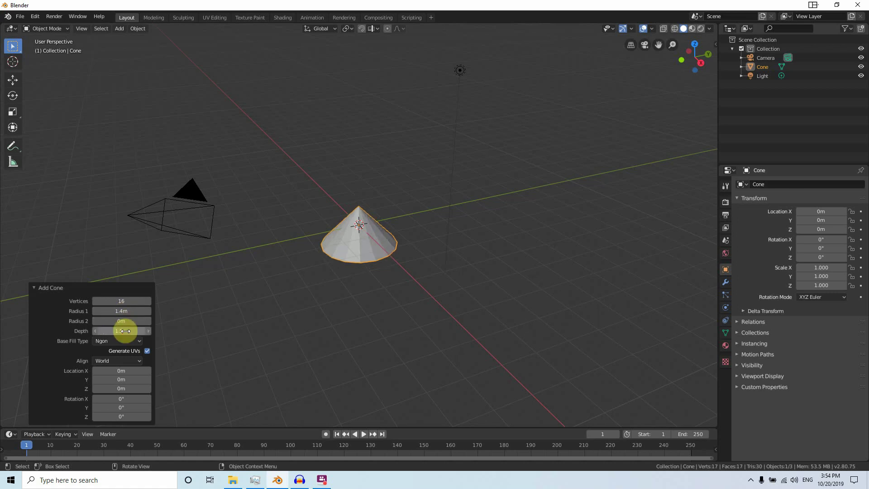
Turn the cone upside down with a Y rotation of 180°.
{"action": "left_click", "coordinate": [132, 408]}
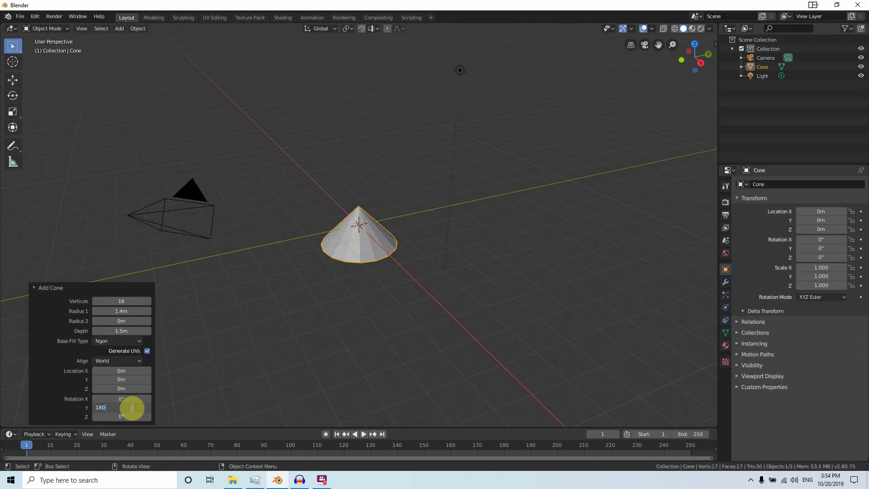
{"action": "key", "text": "Return"}
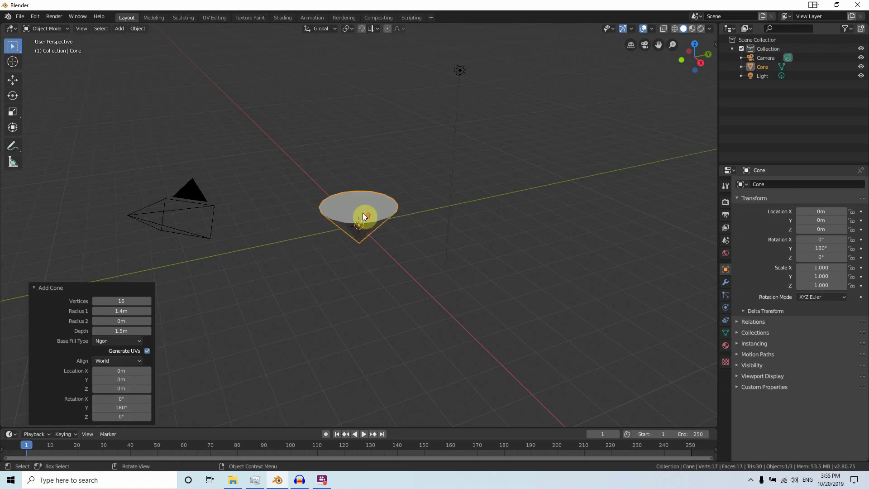
{"action": "scroll", "coordinate": [363, 213], "scroll_direction": "up", "scroll_amount": 4}
{"action": "middle_click_drag", "start_coordinate": [402, 229], "coordinate": [397, 213]}
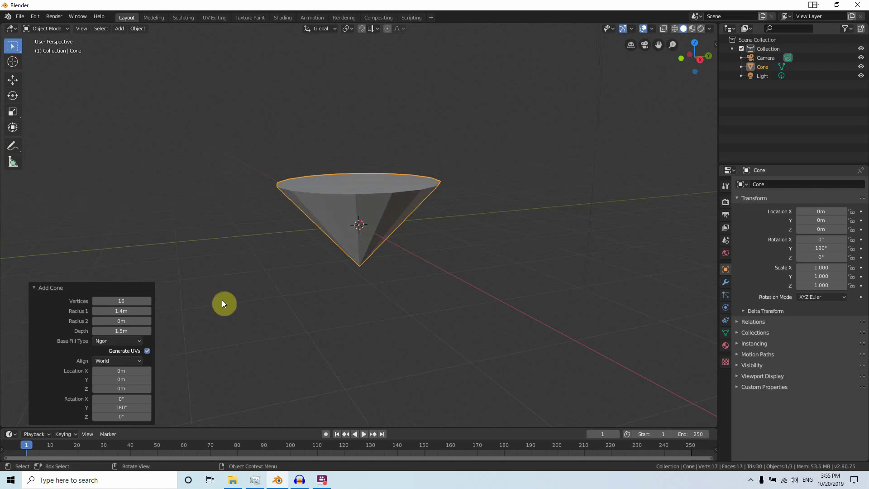
Enter Edit Mode on the cone and select its flat top face in face select mode.
{"action": "left_click", "coordinate": [50, 29]}
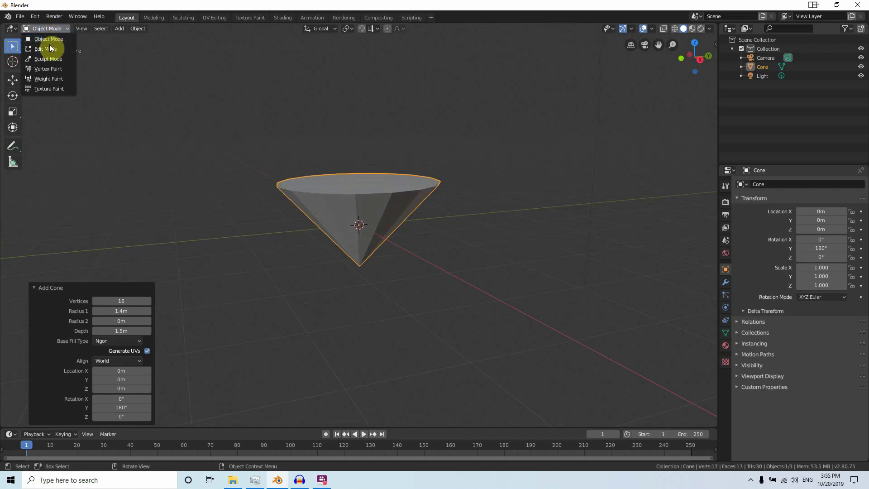
{"action": "left_click", "coordinate": [50, 49]}
{"action": "middle_click_drag", "start_coordinate": [451, 282], "coordinate": [448, 292]}
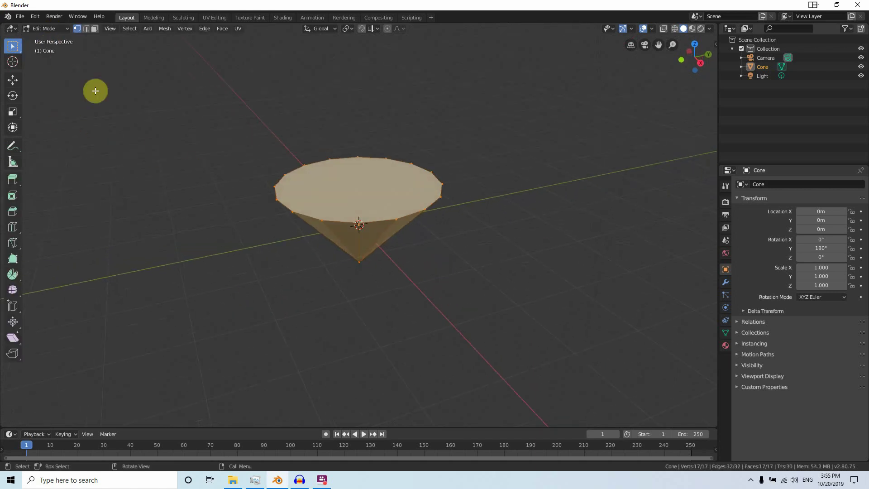
{"action": "left_click", "coordinate": [94, 28]}
{"action": "left_click", "coordinate": [383, 190]}
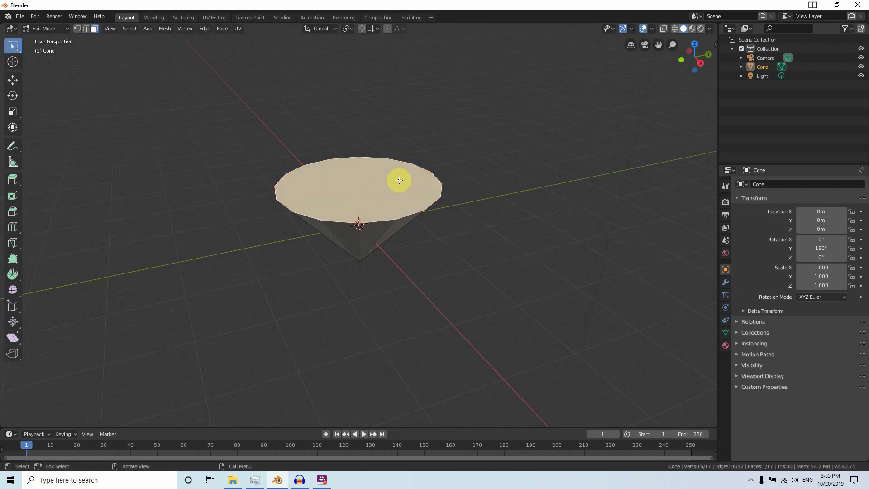
In front wireframe view, extrude the top face upward by about 0.25 m.
{"action": "key", "text": "KP_1"}
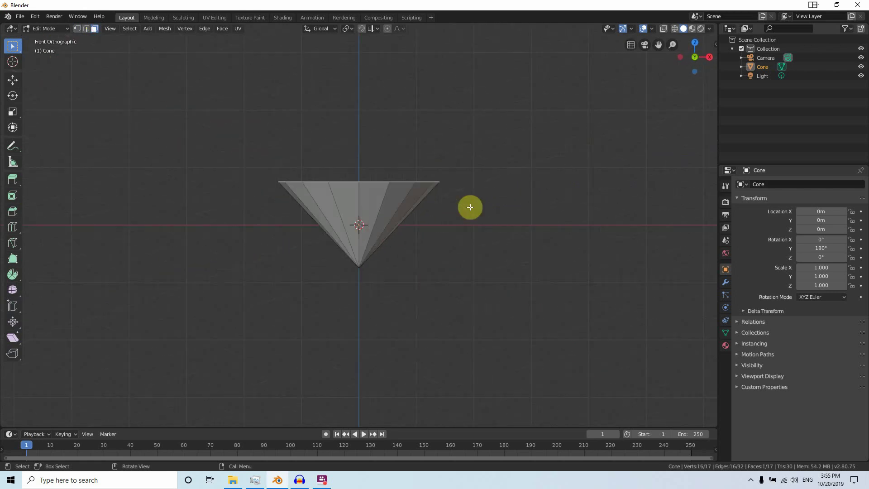
{"action": "left_click", "coordinate": [674, 29]}
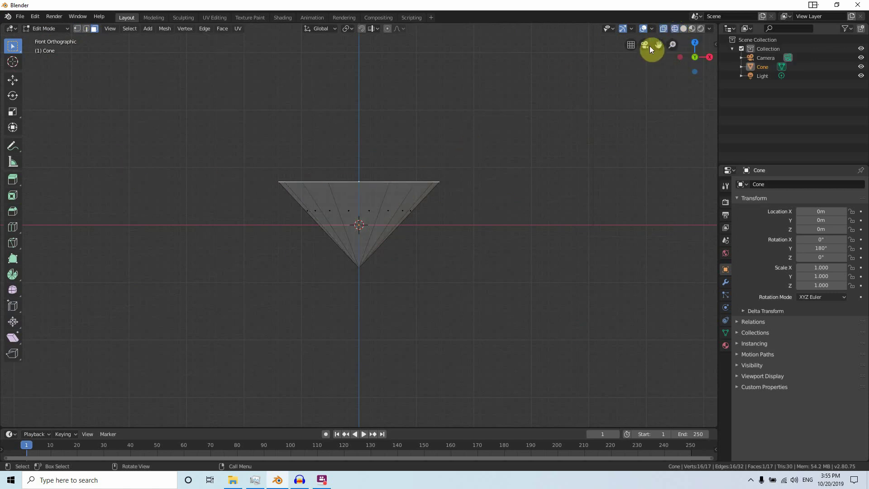
{"action": "right_click", "coordinate": [398, 159]}
{"action": "left_click", "coordinate": [377, 173]}
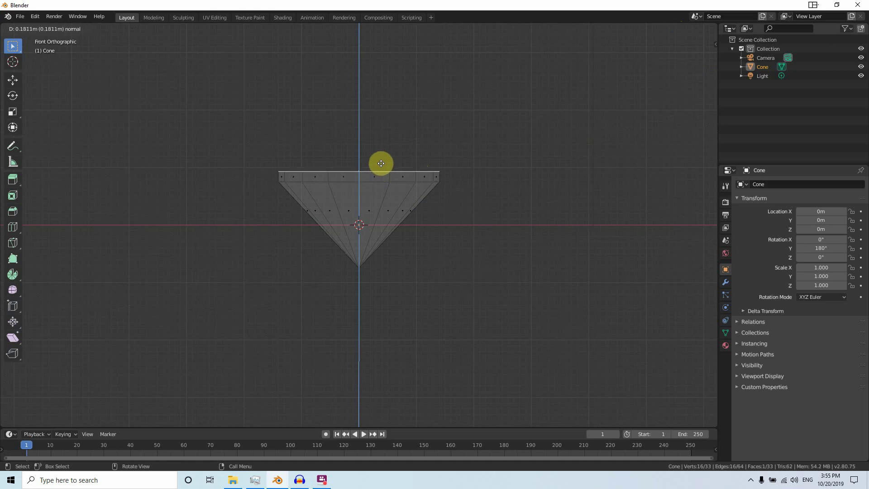
{"action": "left_click", "coordinate": [381, 160]}
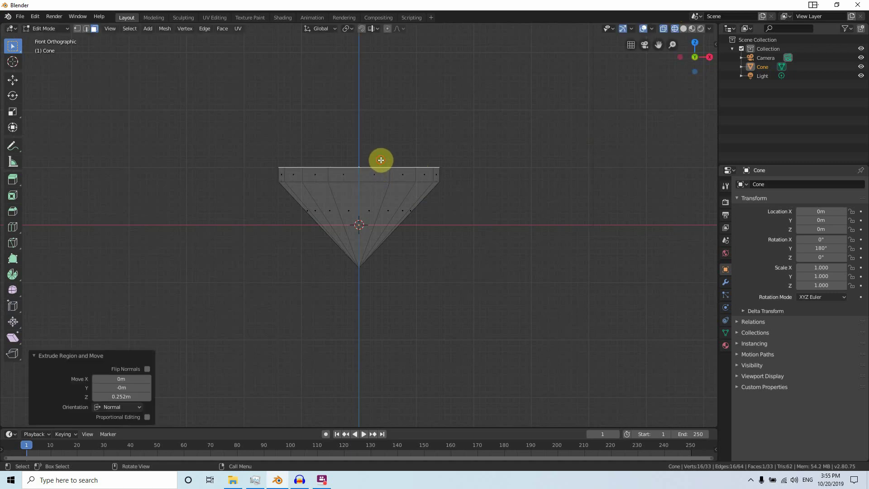
Extrude the top face upward a second time by about 0.24 m, and return to solid perspective display.
{"action": "key", "text": "e"}
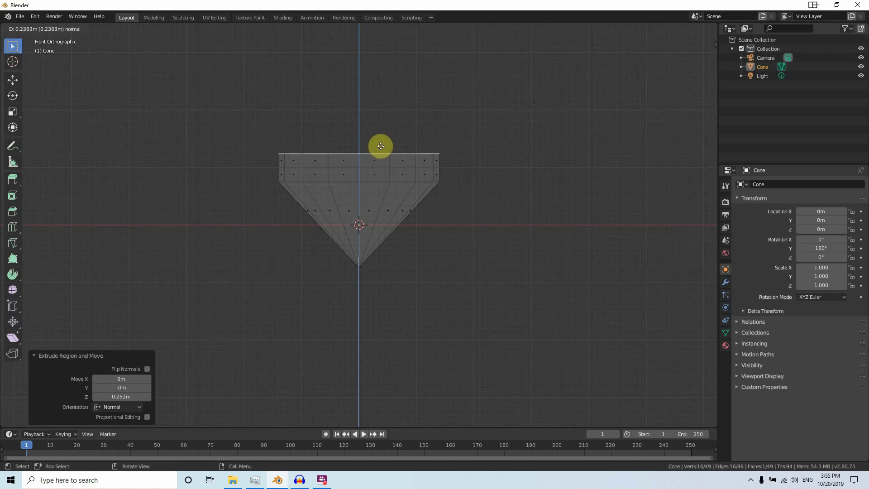
{"action": "left_click", "coordinate": [380, 145]}
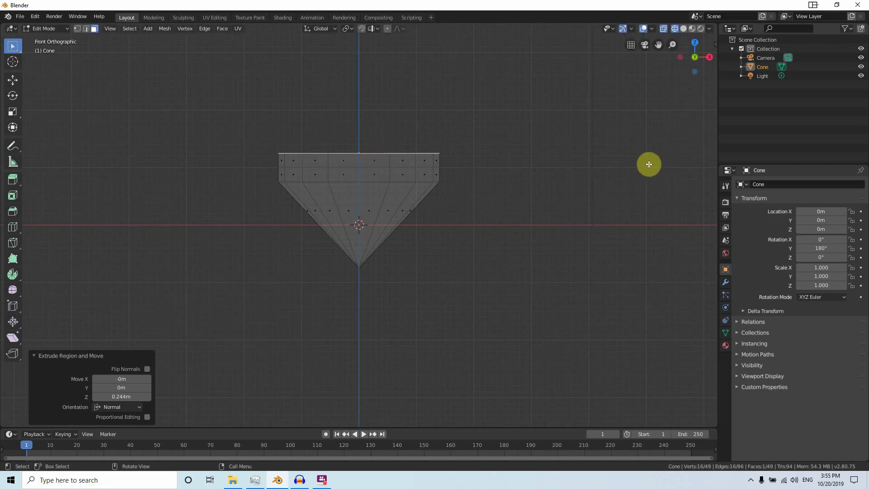
{"action": "key", "text": "KP_5"}
{"action": "left_click", "coordinate": [684, 28]}
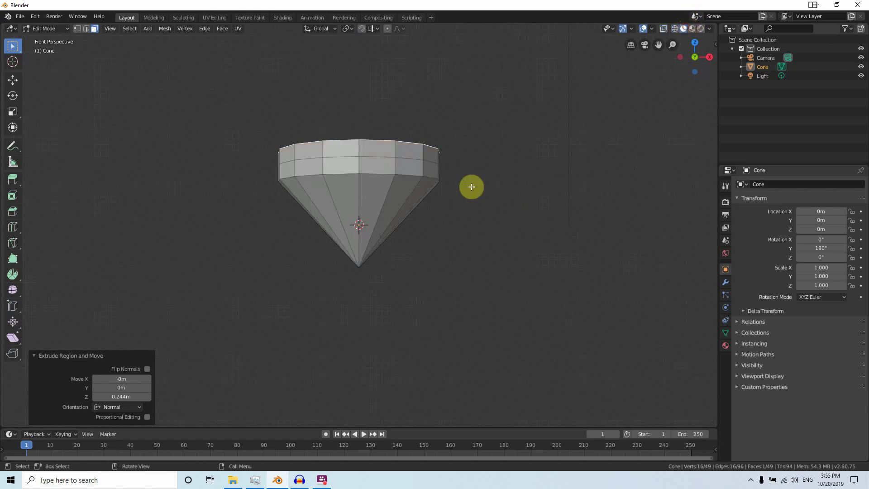
Poke the top face so it splits into triangles meeting at a centre vertex.
{"action": "mouse_move", "coordinate": [466, 191]}
{"action": "middle_mouse_down"}
{"action": "mouse_move", "coordinate": [475, 268]}
{"action": "mouse_move", "coordinate": [476, 243]}
{"action": "middle_mouse_up"}
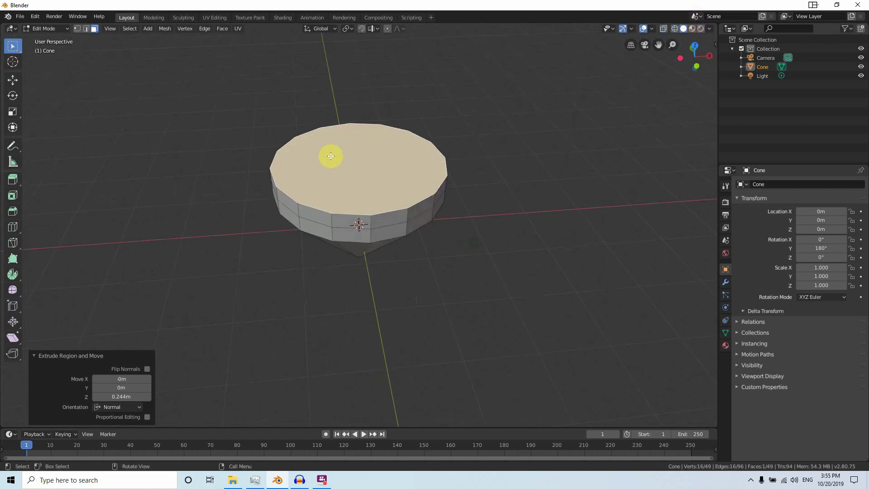
{"action": "right_click", "coordinate": [355, 156]}
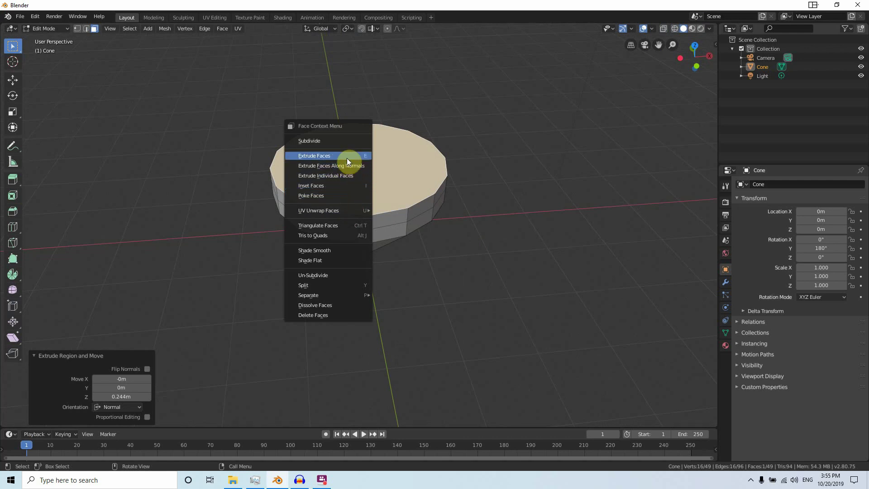
{"action": "left_click", "coordinate": [337, 196]}
{"action": "middle_click_drag", "start_coordinate": [423, 226], "coordinate": [384, 198]}
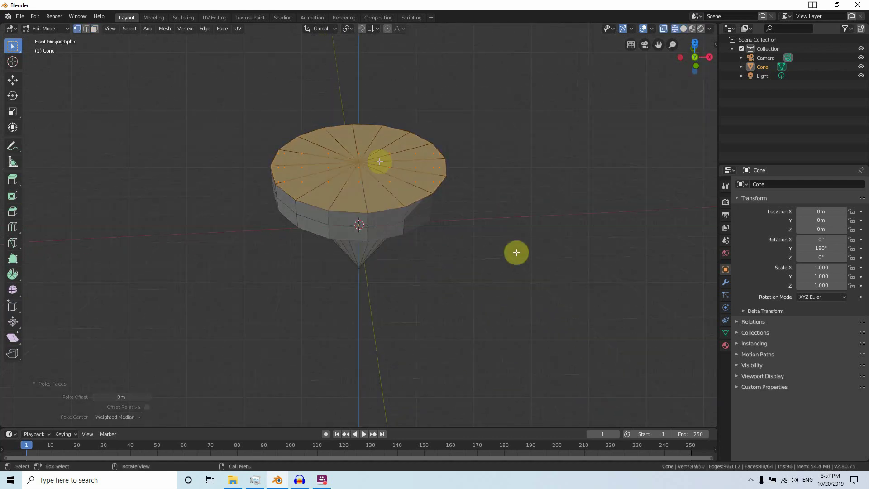
Select the vertices of the two upper rings in front wireframe view and scale them down to about 0.91.
{"action": "key", "text": "KP_1"}
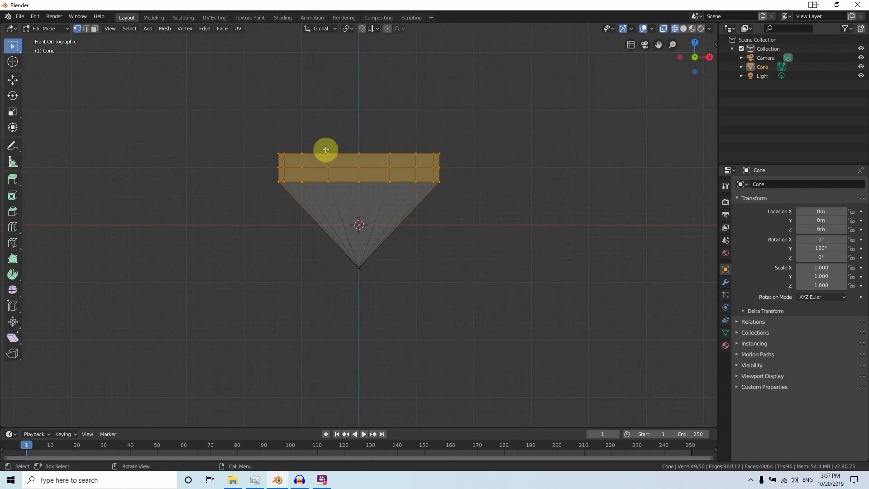
{"action": "left_click_drag", "start_coordinate": [249, 110], "coordinate": [485, 175]}
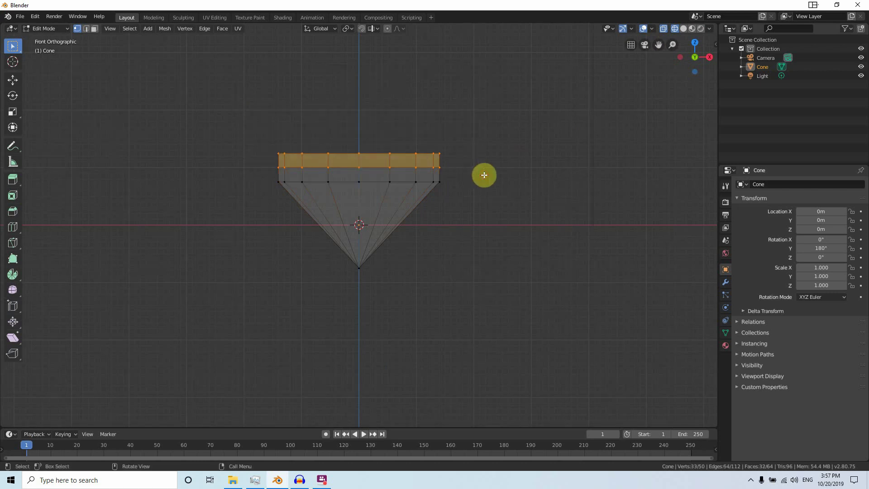
{"action": "key", "text": "s"}
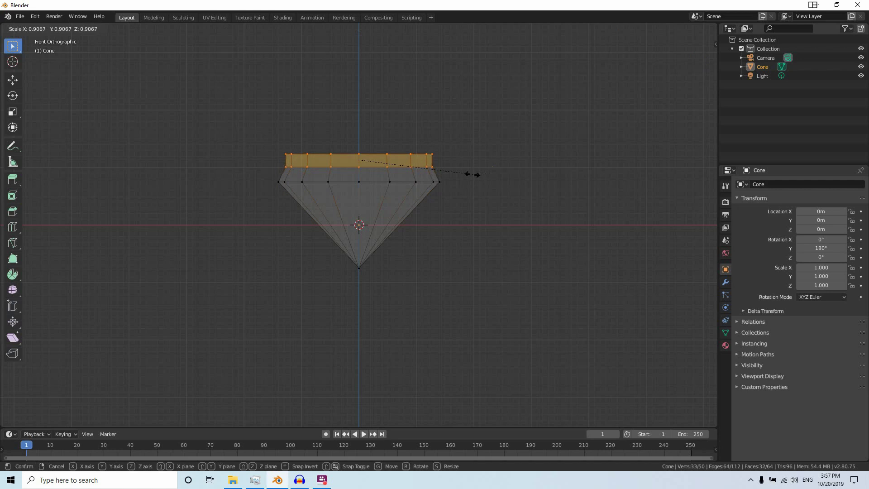
{"action": "left_click", "coordinate": [473, 175]}
Select only the topmost level of vertices and scale it down to about 0.9.
{"action": "left_click_drag", "start_coordinate": [474, 134], "coordinate": [284, 158]}
{"action": "key", "text": "s"}
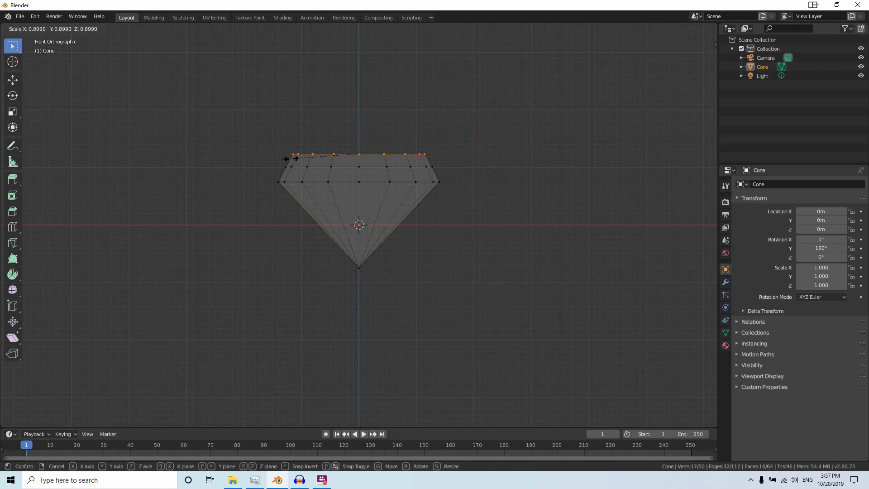
{"action": "left_click", "coordinate": [290, 158]}
Return to solid display and raise the centre vertex of the crown's top about 0.18 m along Z in front view.
{"action": "key", "text": "KP_5"}
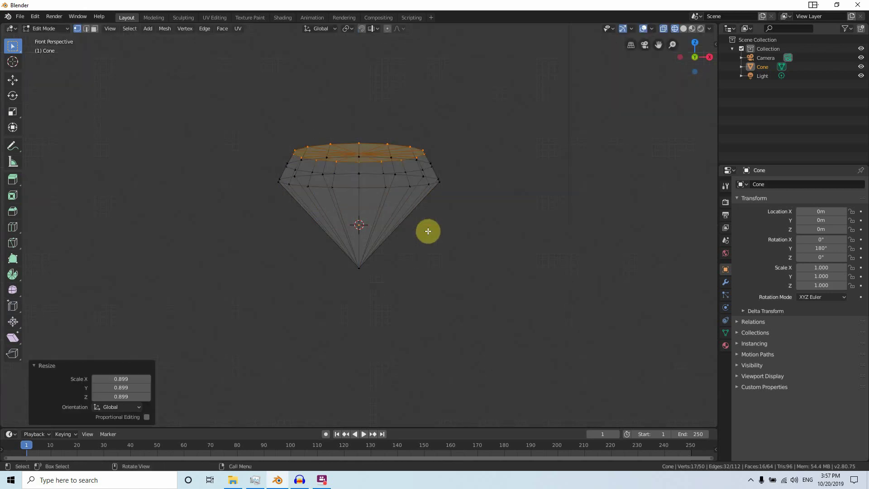
{"action": "left_click", "coordinate": [683, 28]}
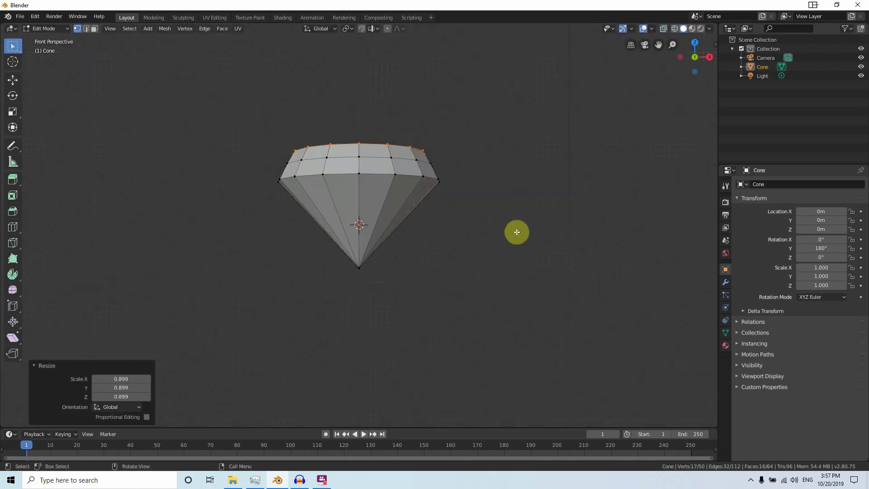
{"action": "middle_click_drag", "start_coordinate": [516, 231], "coordinate": [509, 297]}
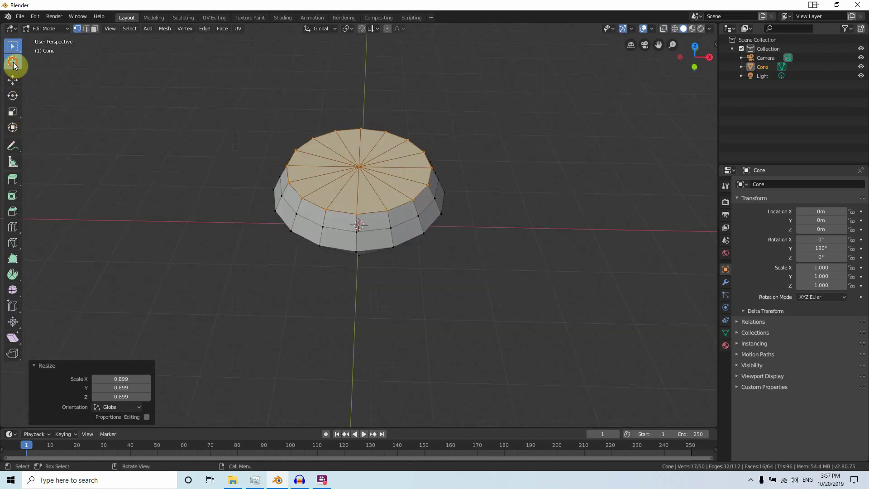
{"action": "left_click", "coordinate": [12, 81]}
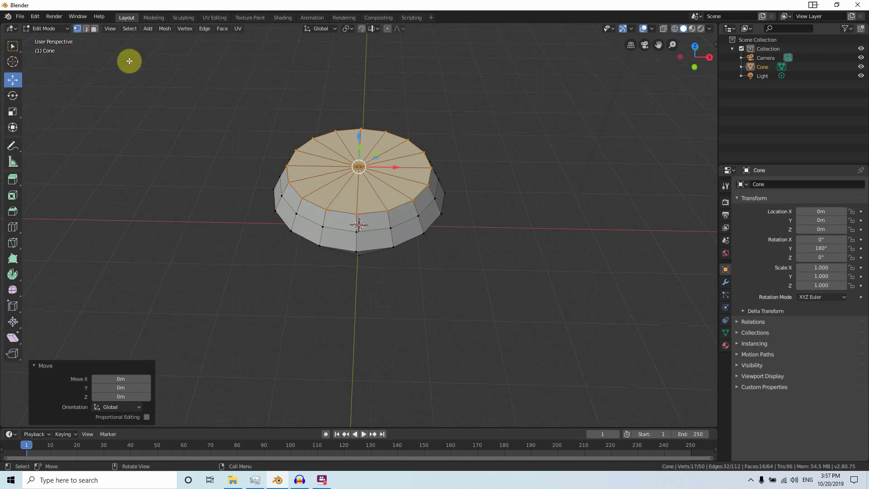
{"action": "left_click", "coordinate": [358, 166]}
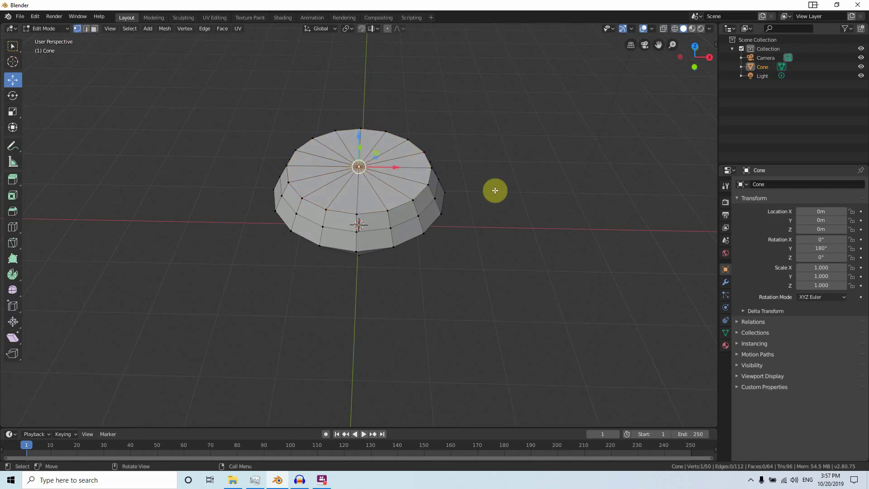
{"action": "key", "text": "KP_1"}
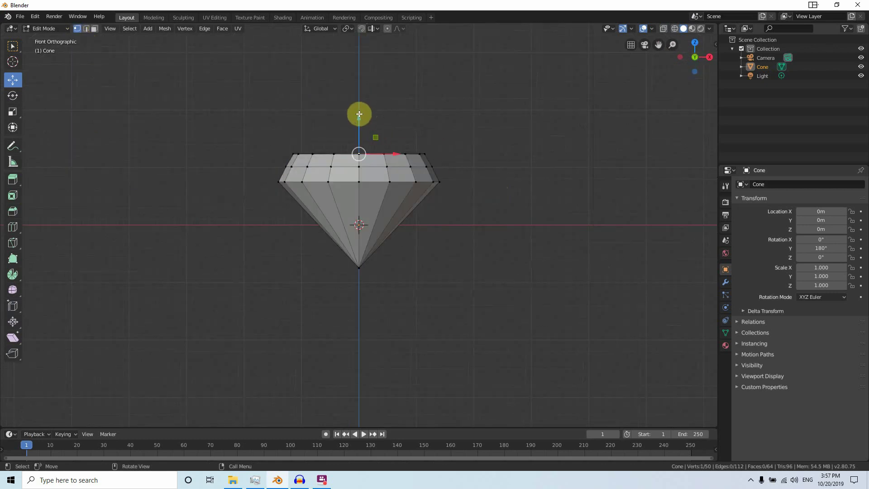
{"action": "left_click_drag", "start_coordinate": [359, 114], "coordinate": [361, 105]}
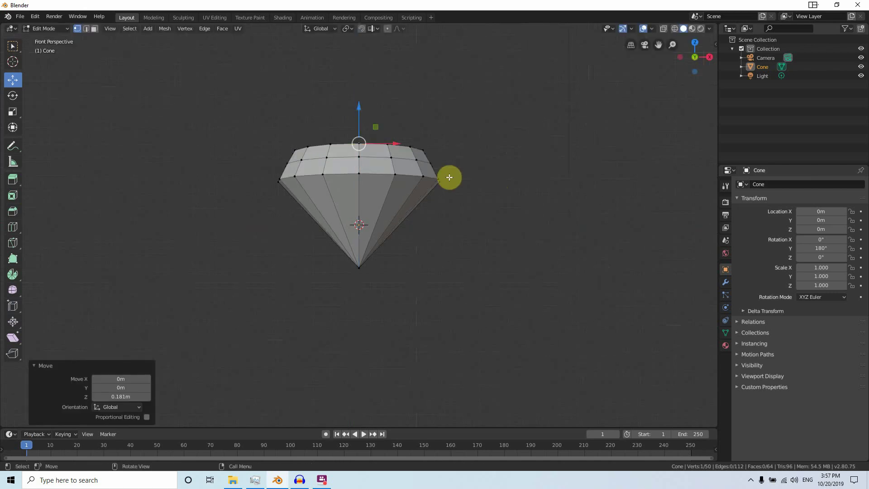
{"action": "middle_click_drag", "start_coordinate": [468, 186], "coordinate": [520, 205]}
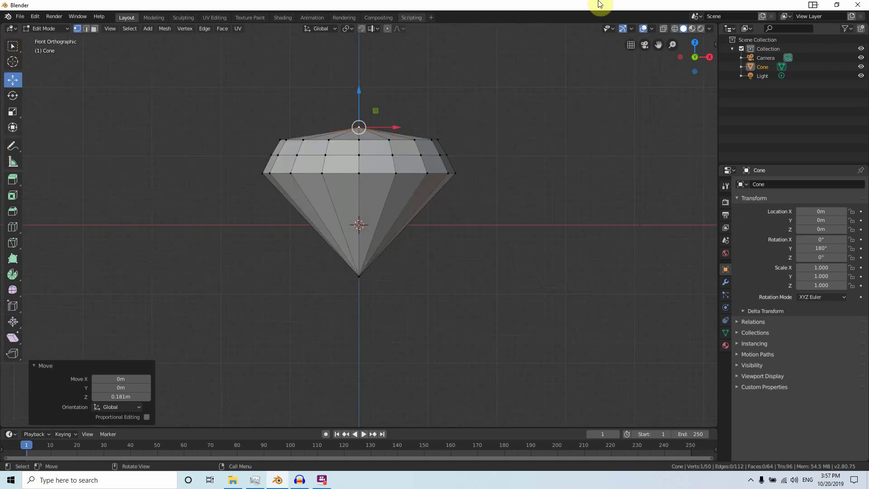
Select the vertices of the diamond's widest ring in wireframe and bevel them with a width of 0.1 m.
{"action": "left_click", "coordinate": [674, 29]}
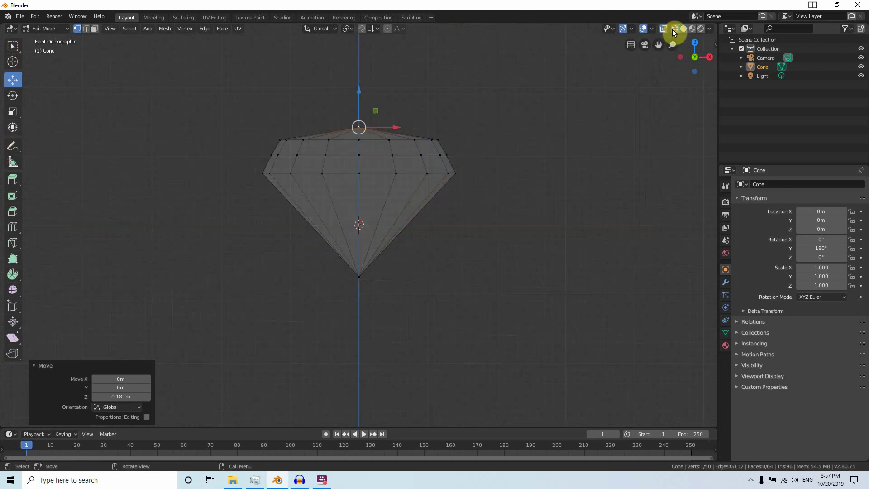
{"action": "left_click", "coordinate": [14, 46]}
{"action": "left_click_drag", "start_coordinate": [251, 167], "coordinate": [508, 191]}
{"action": "right_click", "coordinate": [536, 166]}
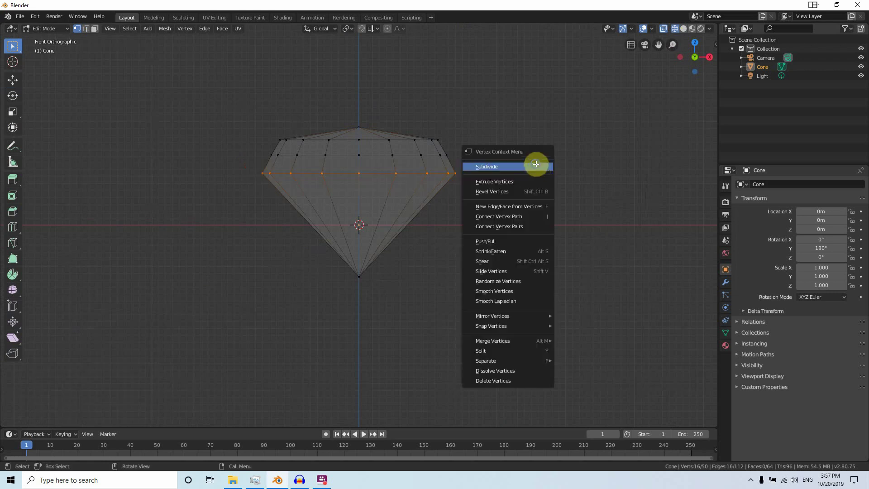
{"action": "left_click", "coordinate": [514, 190]}
{"action": "left_click", "coordinate": [499, 185]}
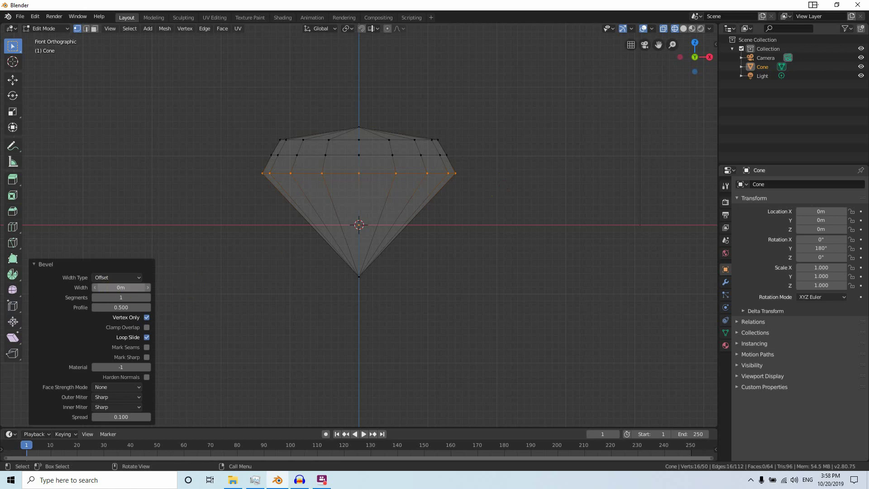
{"action": "left_click_drag", "start_coordinate": [119, 287], "coordinate": [119, 288]}
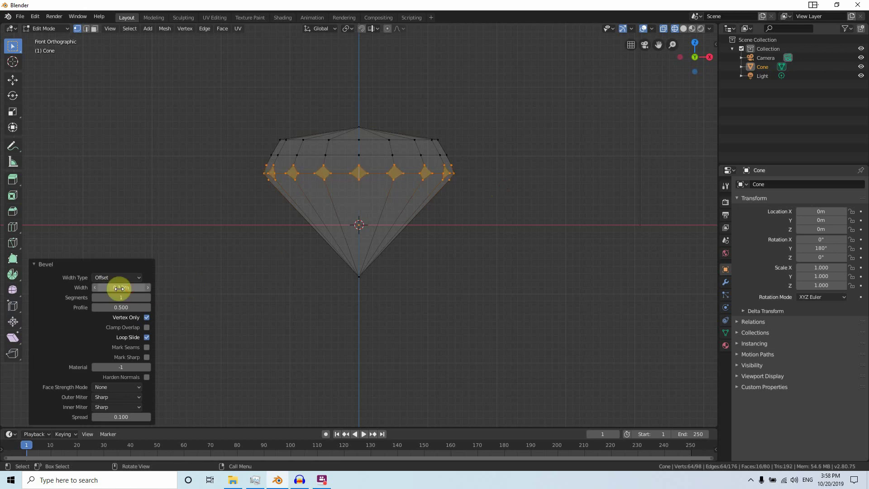
{"action": "left_click", "coordinate": [132, 288]}
{"action": "key", "text": "Return"}
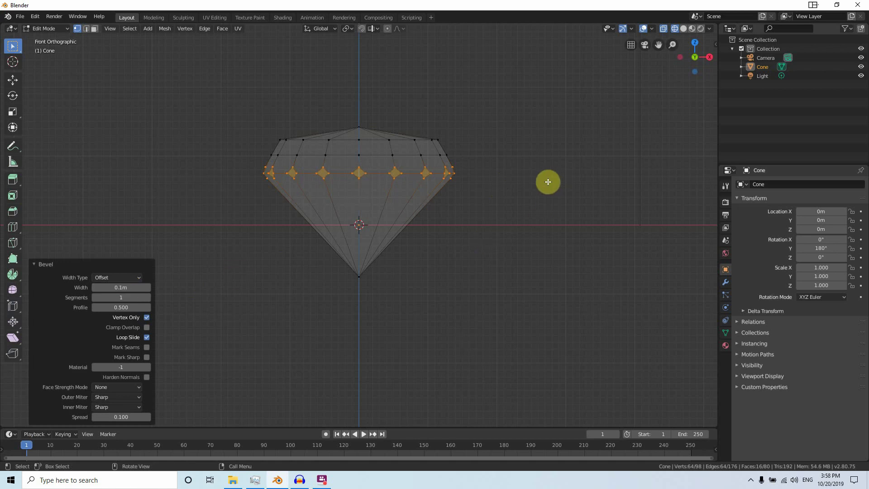
Clear the selection, return to solid perspective display, and merge two facing corner vertices of neighbouring bevel facets at their centre.
{"action": "key", "text": "alt+a"}
{"action": "key", "text": "KP_8"}
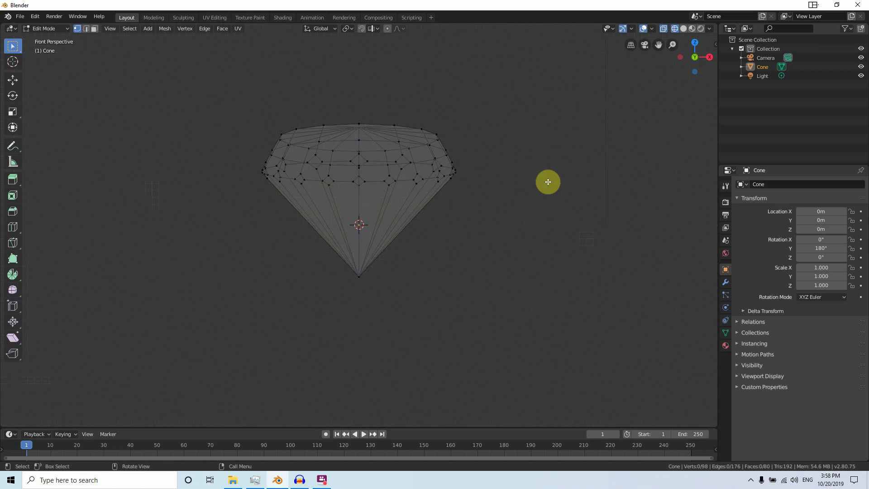
{"action": "left_click", "coordinate": [683, 28]}
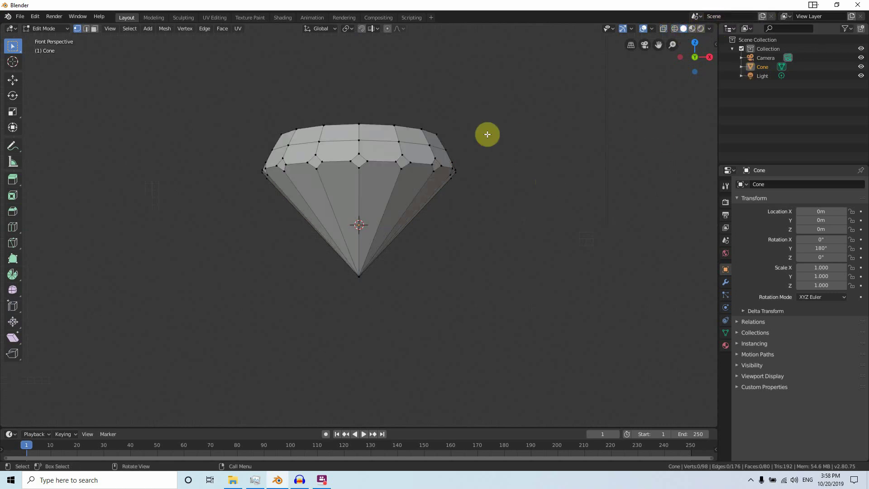
{"action": "middle_click_drag", "start_coordinate": [472, 160], "coordinate": [427, 181]}
{"action": "scroll", "coordinate": [410, 187], "scroll_direction": "up", "scroll_amount": 2}
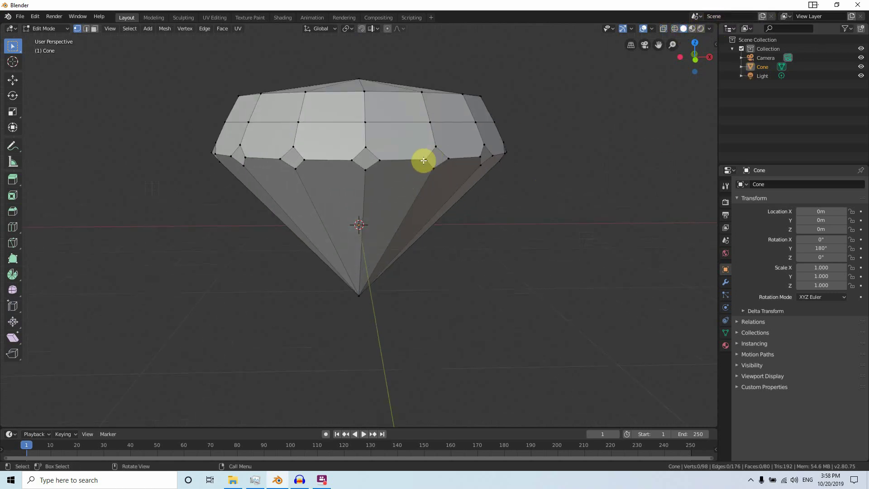
{"action": "left_click", "coordinate": [425, 159]}
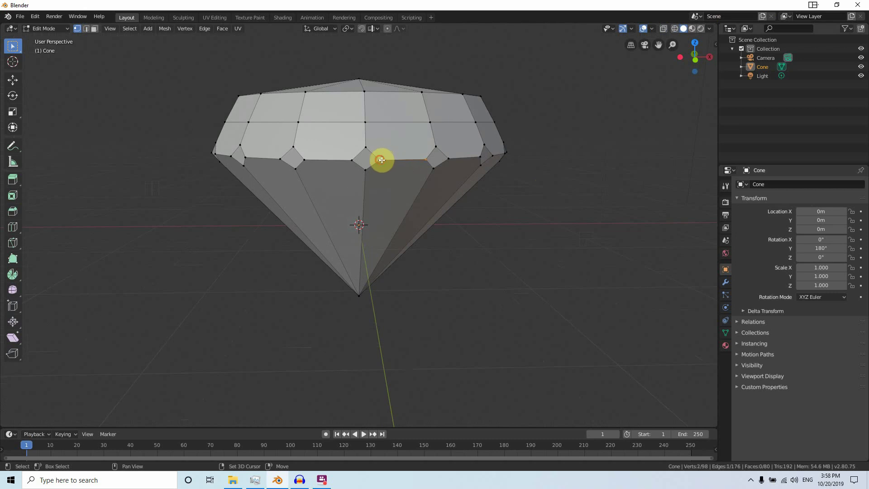
{"action": "right_click", "coordinate": [577, 181]}
{"action": "mouse_move", "coordinate": [546, 327]}
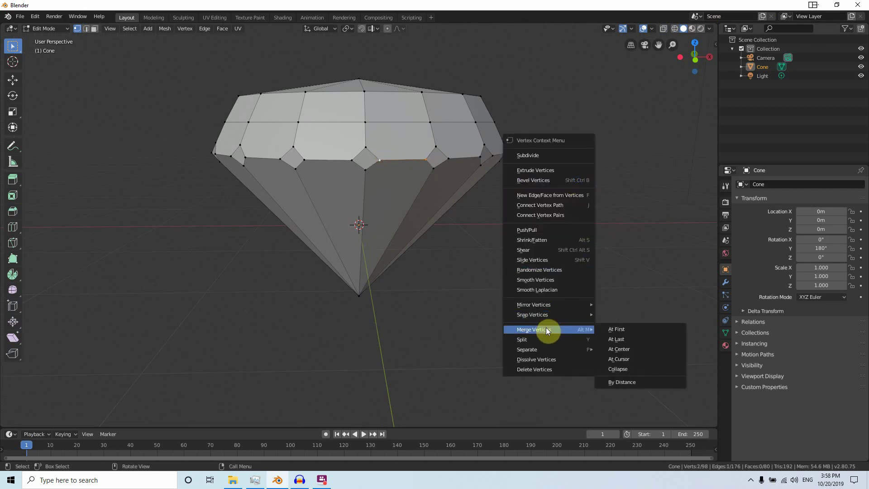
{"action": "left_click", "coordinate": [619, 348]}
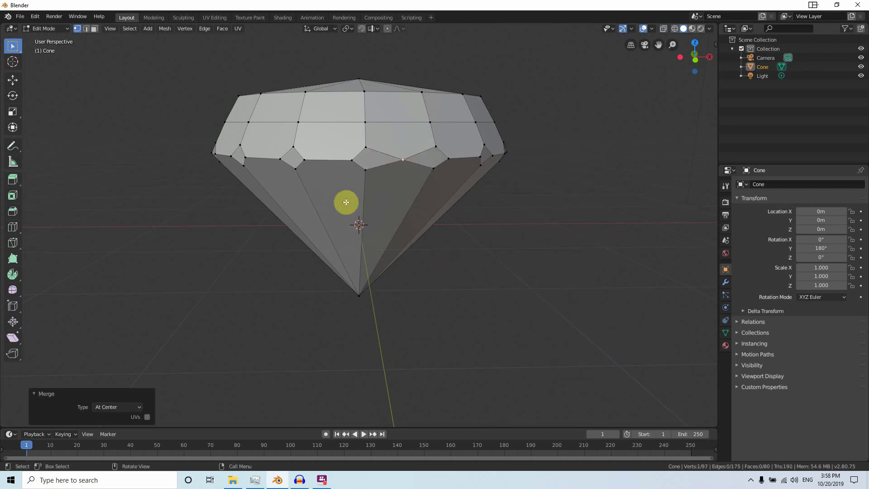
Merge the next pair of facing bevel vertices at centre, and repeat for the remaining pairs all around the widest ring.
{"action": "left_click", "coordinate": [305, 159], "text": "shift"}
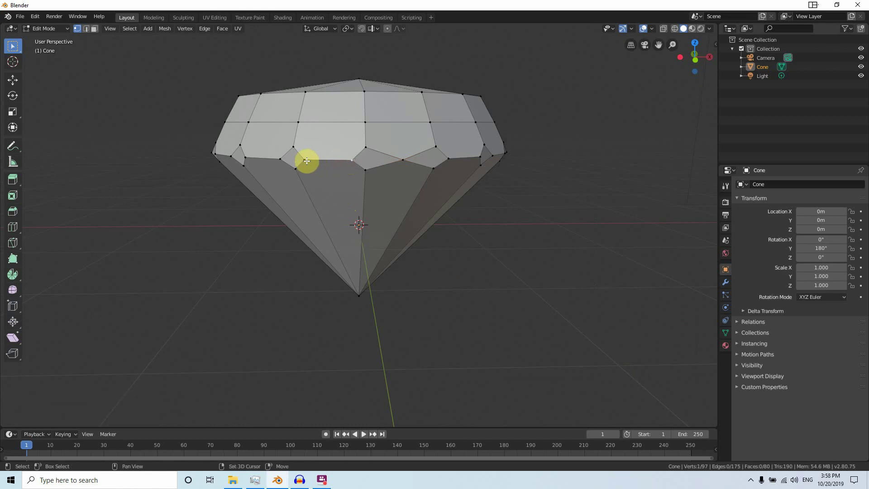
{"action": "right_click", "coordinate": [553, 199]}
{"action": "mouse_move", "coordinate": [566, 211]}
{"action": "left_click", "coordinate": [611, 230]}
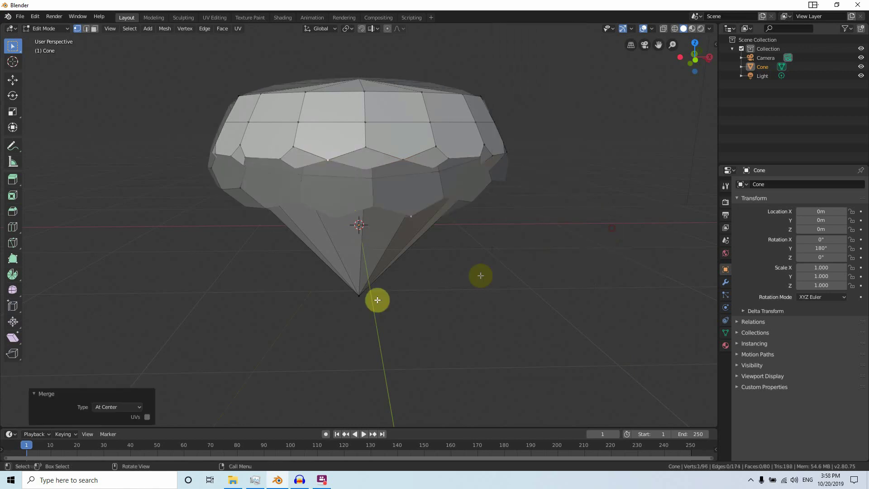
{"action": "middle_click_drag", "start_coordinate": [374, 297], "coordinate": [594, 262]}
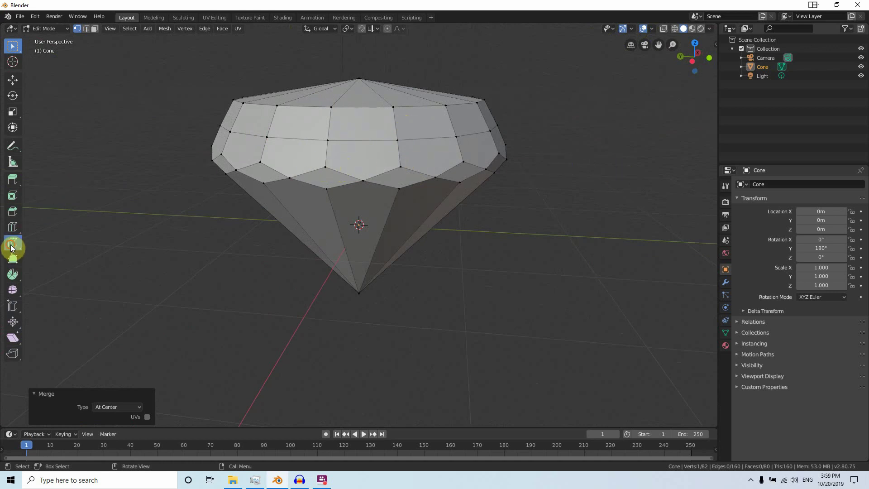
Cut diamond shapes with the Knife tool from vertex to vertex across the crown's two rows of faces, all the way around.
{"action": "left_click_drag", "start_coordinate": [12, 247], "coordinate": [47, 245]}
{"action": "left_click", "coordinate": [53, 247]}
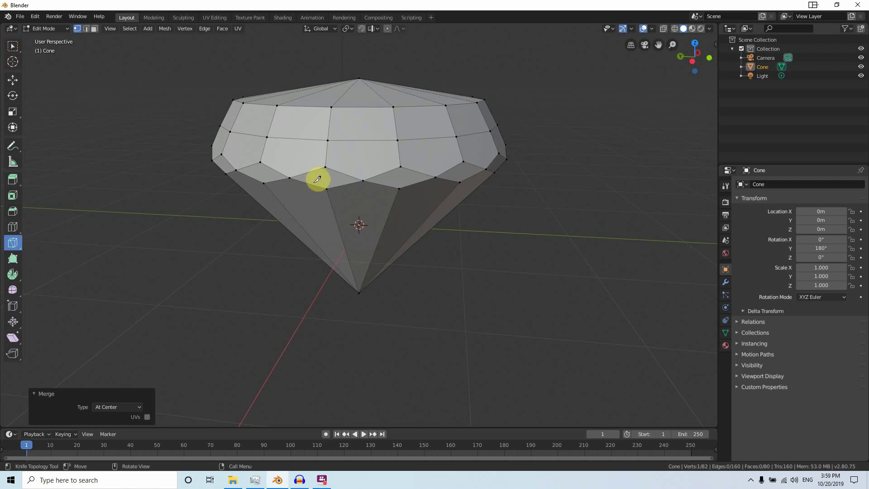
{"action": "left_click", "coordinate": [326, 168]}
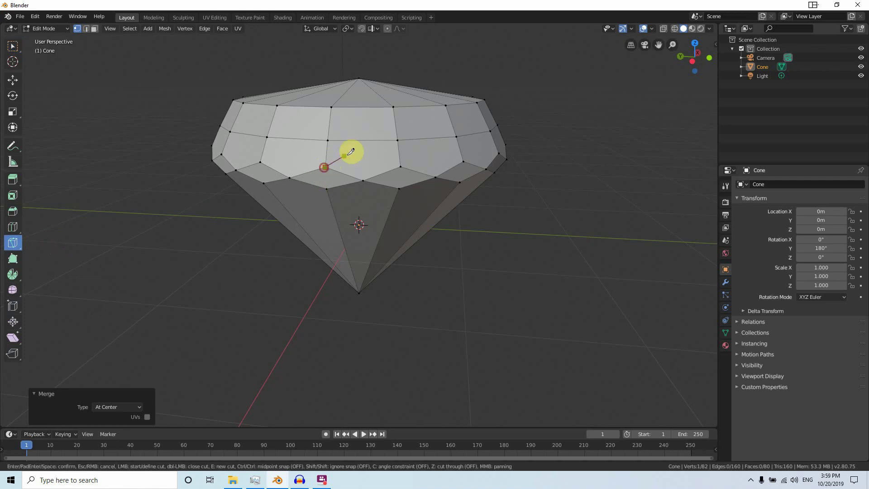
{"action": "left_click", "coordinate": [397, 140]}
{"action": "left_click", "coordinate": [331, 108]}
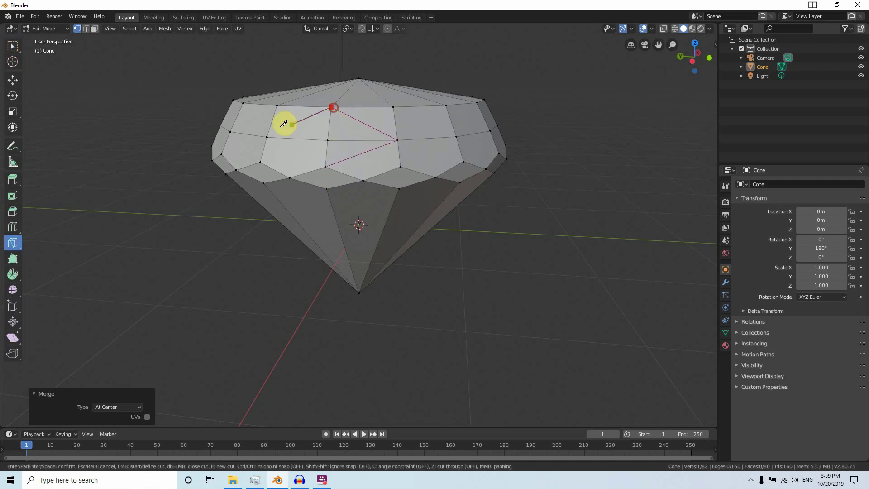
{"action": "left_click", "coordinate": [267, 138]}
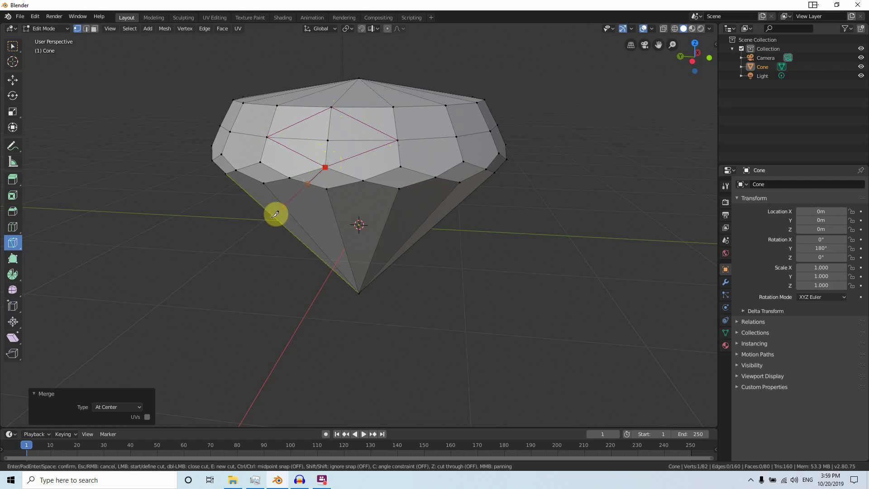
{"action": "middle_click_drag", "start_coordinate": [291, 227], "coordinate": [323, 237]}
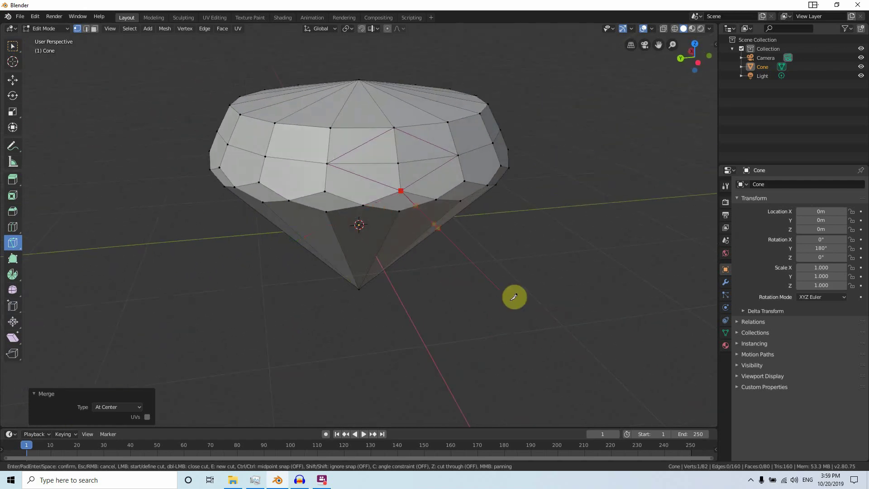
{"action": "key", "text": "Return"}
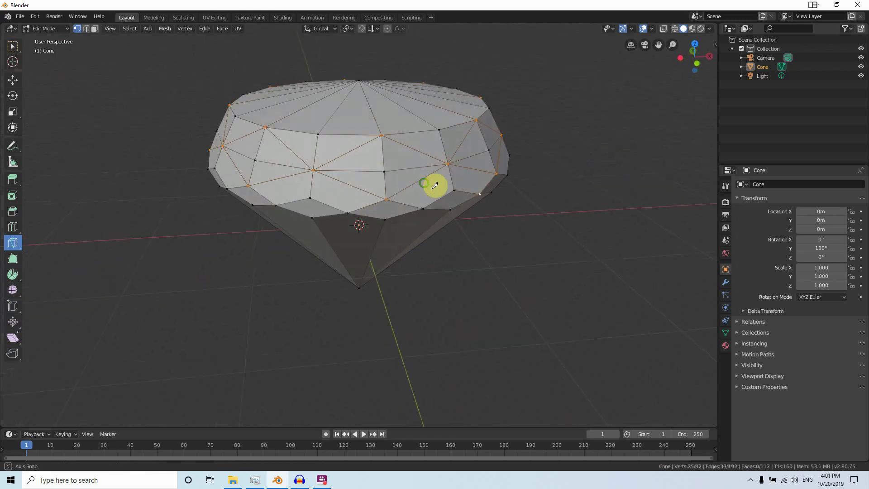
Select the complete horizontal edge ring running through the middle of the crown's diamond facets and dissolve its edges.
{"action": "middle_click_drag", "start_coordinate": [435, 186], "coordinate": [406, 182]}
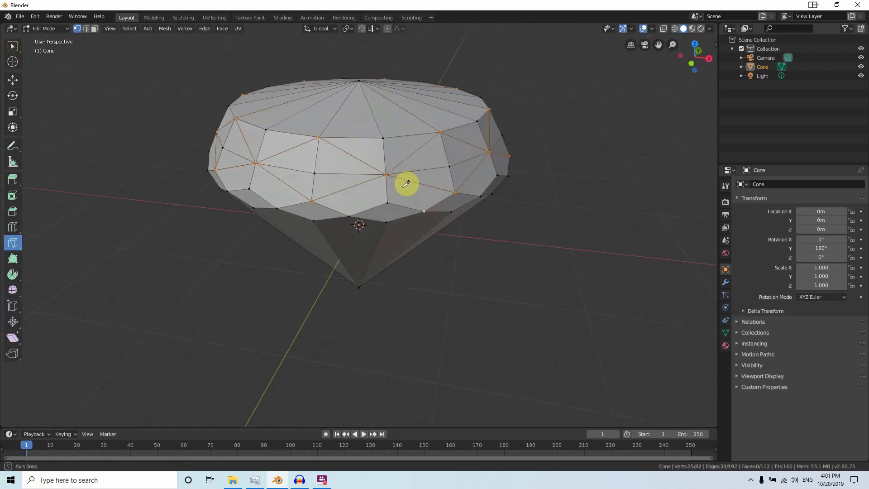
{"action": "left_click", "coordinate": [86, 28]}
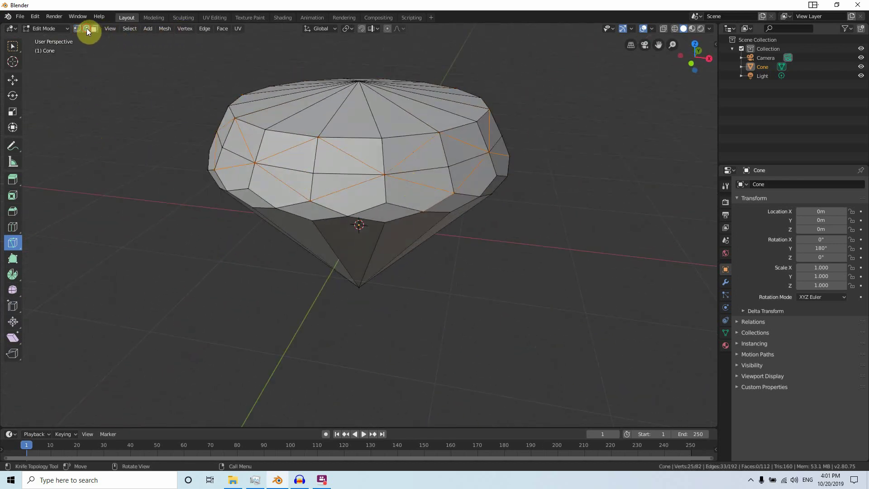
{"action": "left_click", "coordinate": [12, 80]}
{"action": "left_click", "coordinate": [113, 169]}
{"action": "left_click", "coordinate": [16, 52]}
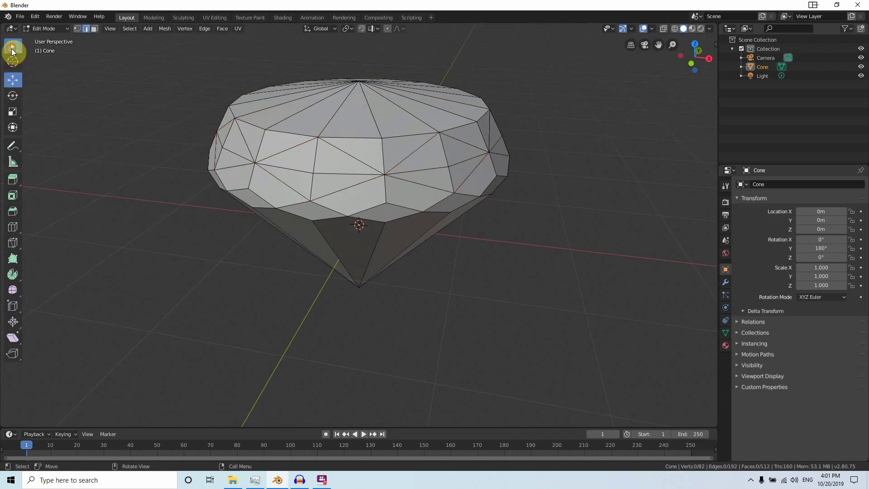
{"action": "left_click", "coordinate": [46, 53]}
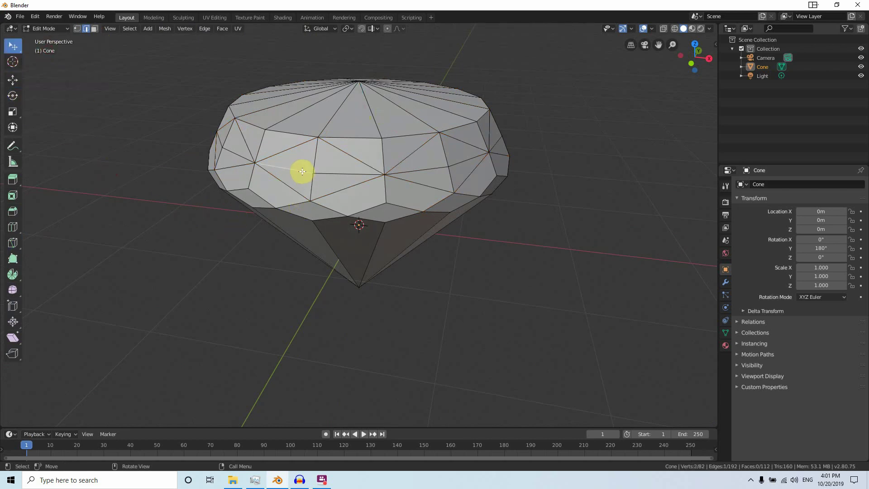
{"action": "left_click", "coordinate": [351, 174], "text": "shift"}
{"action": "left_click", "coordinate": [411, 171], "text": "shift"}
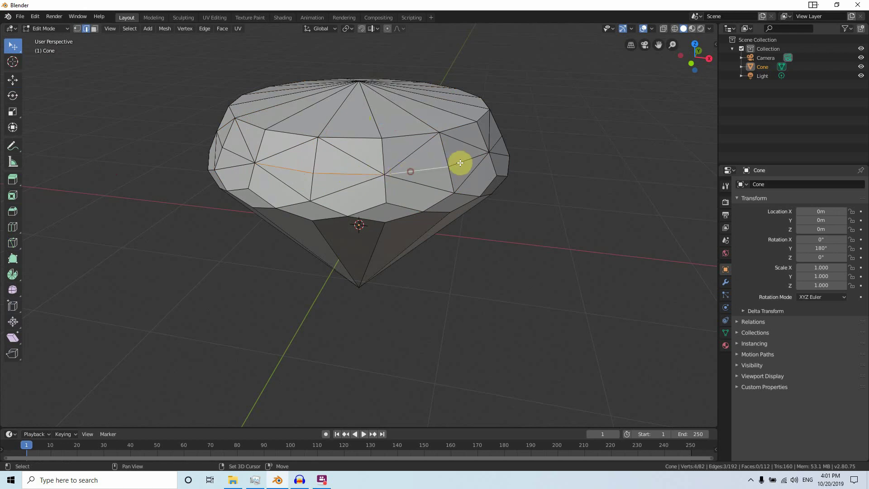
{"action": "left_click", "coordinate": [460, 163], "text": "shift"}
{"action": "middle_click_drag", "start_coordinate": [523, 274], "coordinate": [431, 229]}
{"action": "left_click", "coordinate": [431, 232], "text": "alt+shift"}
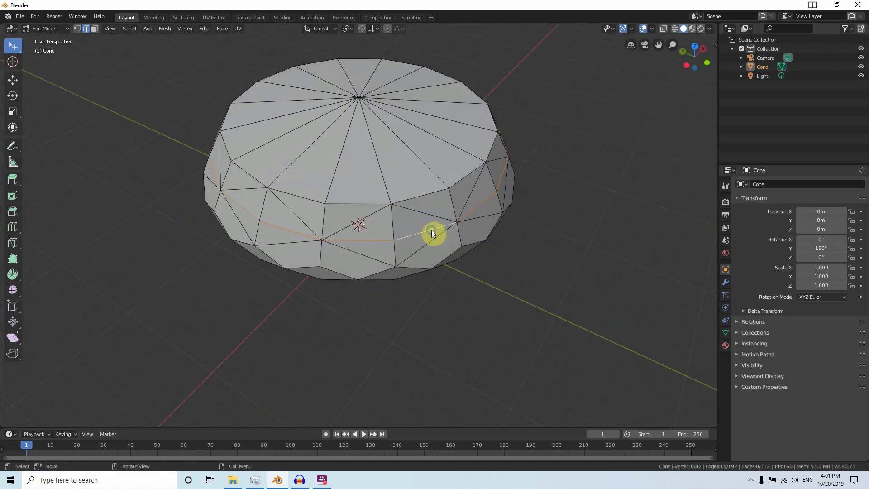
{"action": "right_click", "coordinate": [431, 230]}
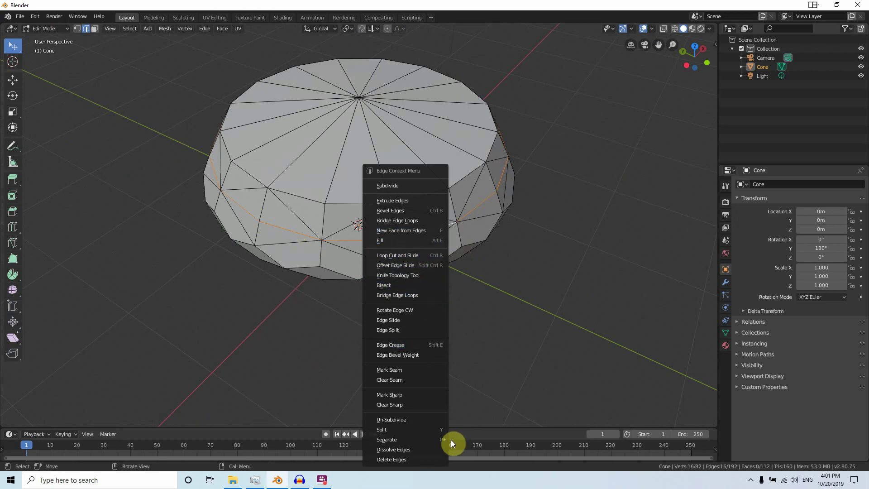
{"action": "left_click", "coordinate": [422, 447]}
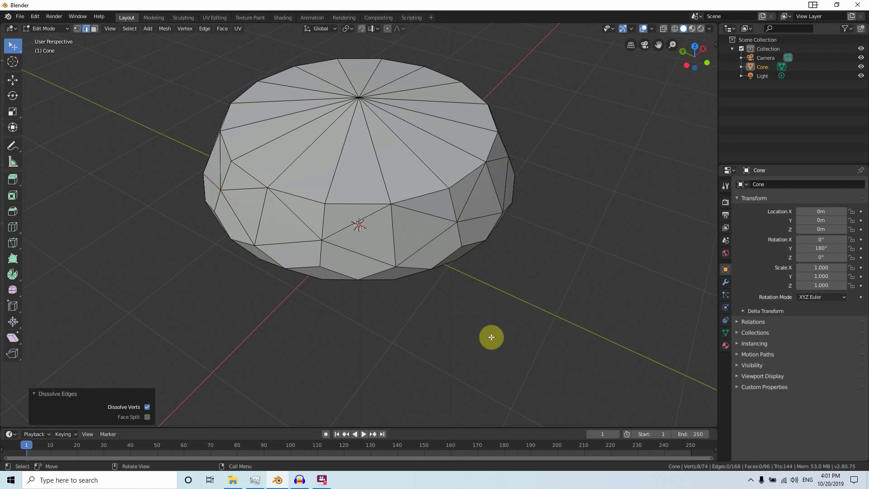
In front wireframe view, select all long lower cone faces and bisect them horizontally near the tip, at about Z -0.49 m.
{"action": "middle_click_drag", "start_coordinate": [490, 337], "coordinate": [516, 283]}
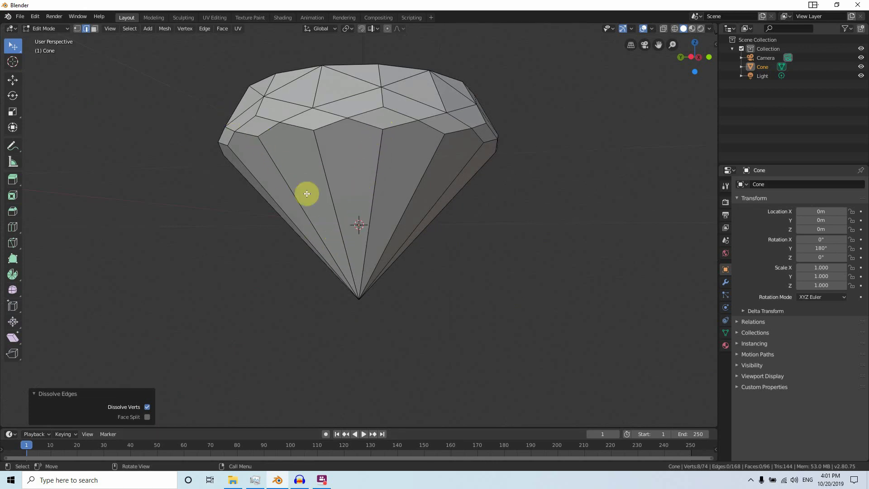
{"action": "key", "text": "KP_1"}
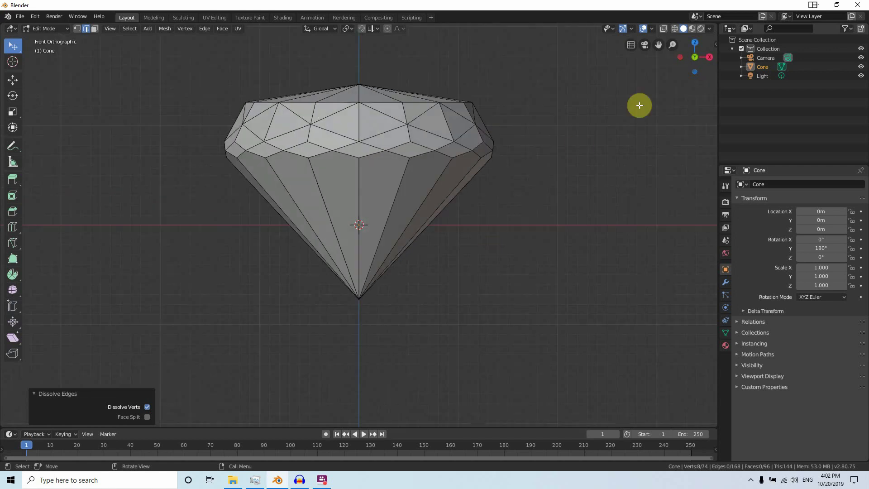
{"action": "left_click", "coordinate": [675, 28]}
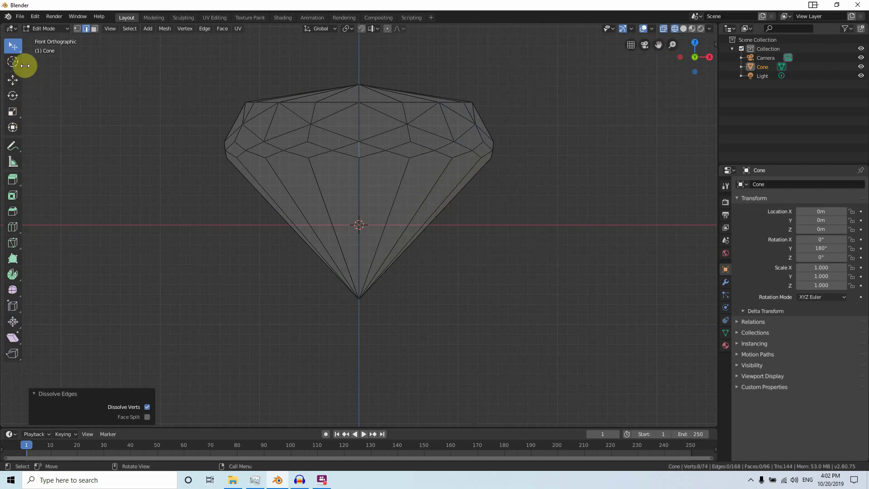
{"action": "left_click", "coordinate": [94, 29]}
{"action": "left_click", "coordinate": [12, 47]}
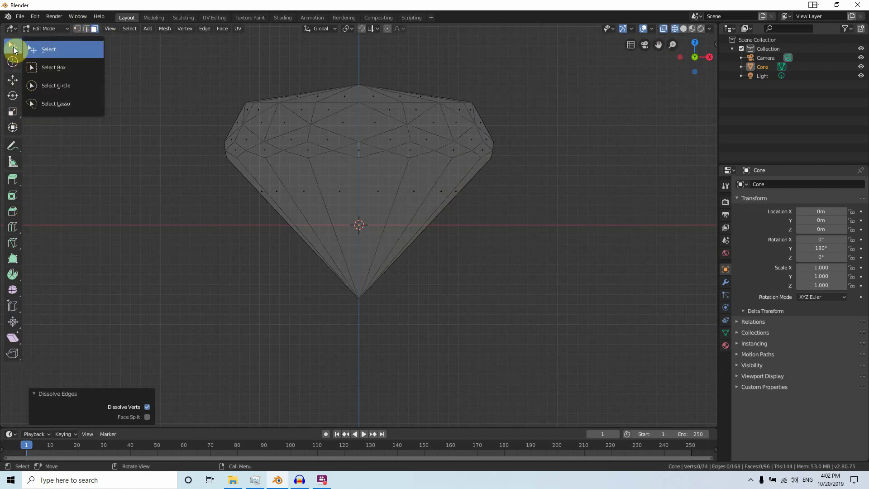
{"action": "left_click", "coordinate": [53, 67]}
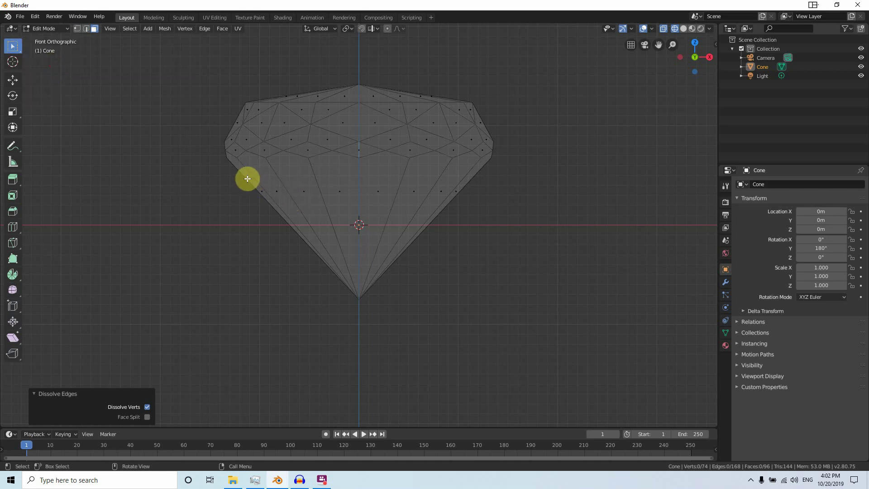
{"action": "left_click_drag", "start_coordinate": [245, 178], "coordinate": [506, 211]}
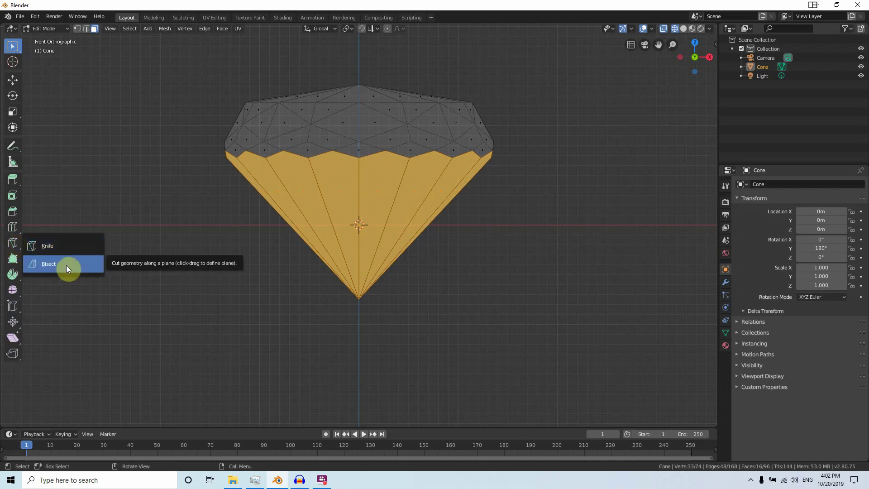
{"action": "left_click", "coordinate": [66, 265]}
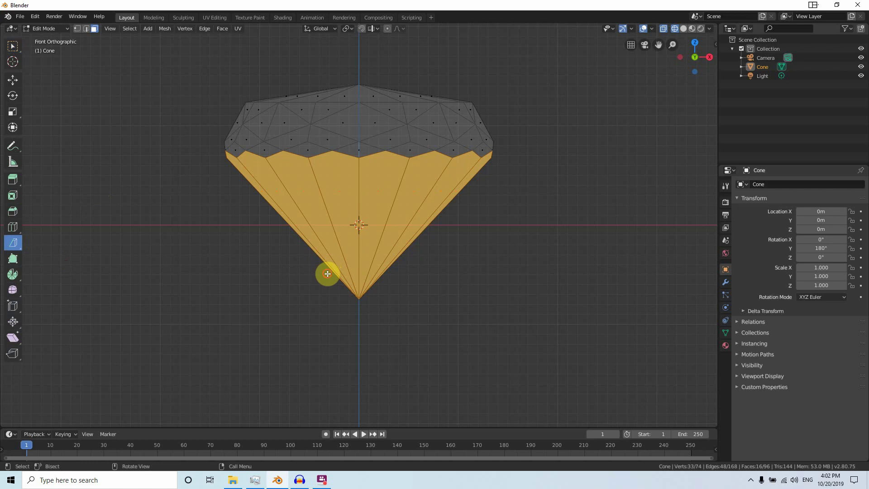
{"action": "left_click_drag", "start_coordinate": [328, 274], "coordinate": [413, 274]}
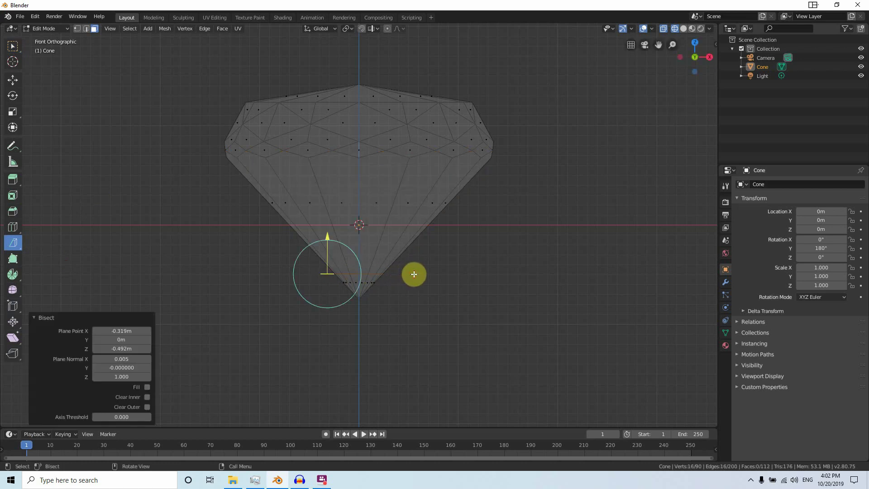
Flatten the new edge ring near the tip by scaling it along Z to about 0.104.
{"action": "left_click", "coordinate": [86, 29]}
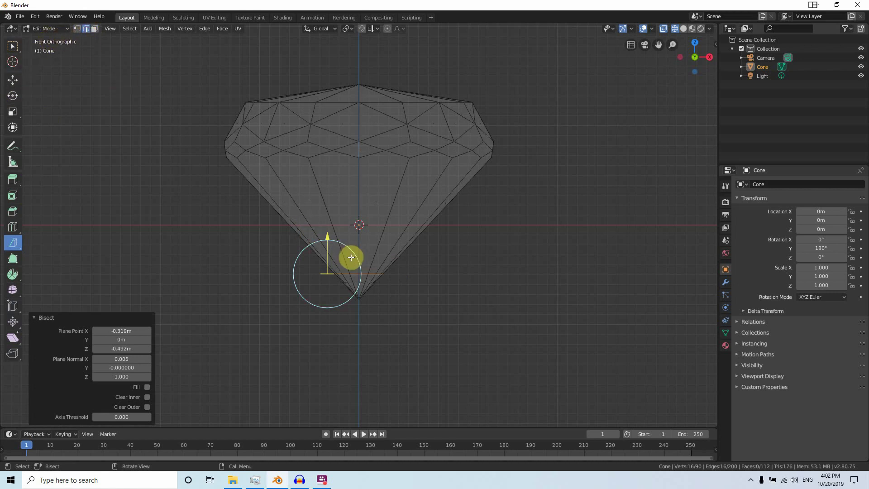
{"action": "key", "text": "s"}
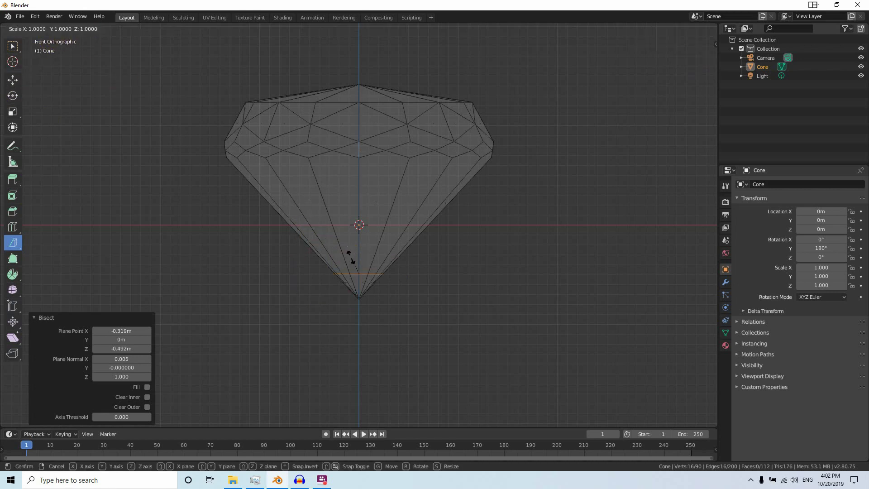
{"action": "key", "text": "z"}
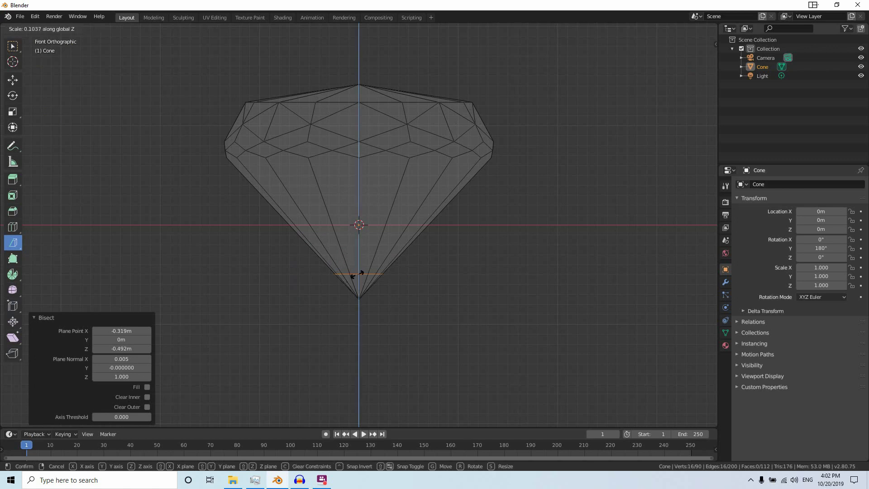
{"action": "left_click", "coordinate": [358, 274]}
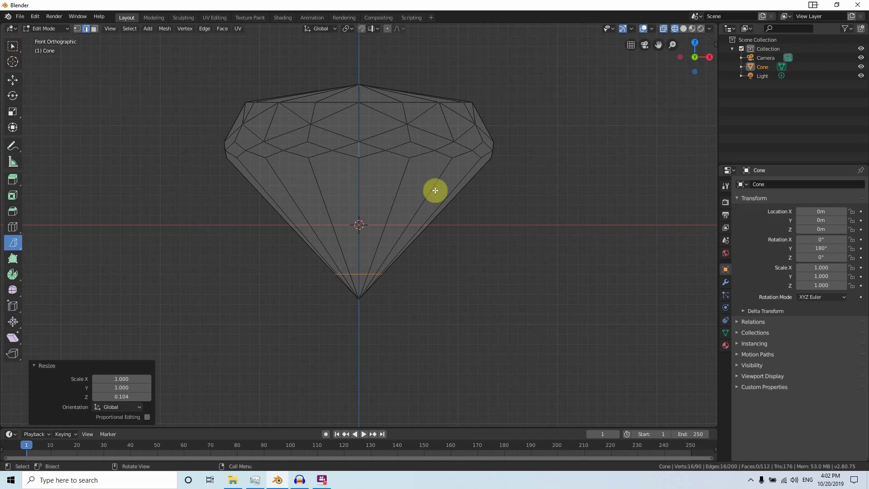
Knife-cut narrow wedges from every second lower girdle corner to the neighbouring vertices of the ring near the tip, all the way around.
{"action": "key", "text": "KP_8"}
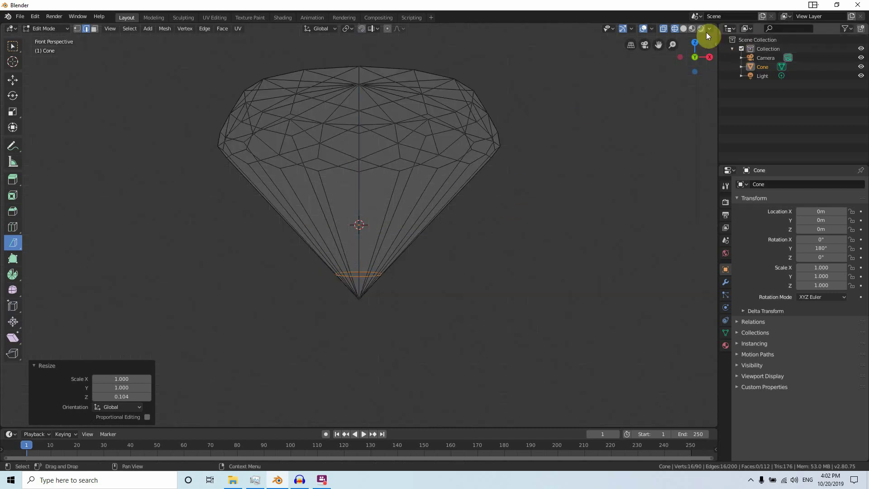
{"action": "left_click", "coordinate": [690, 29]}
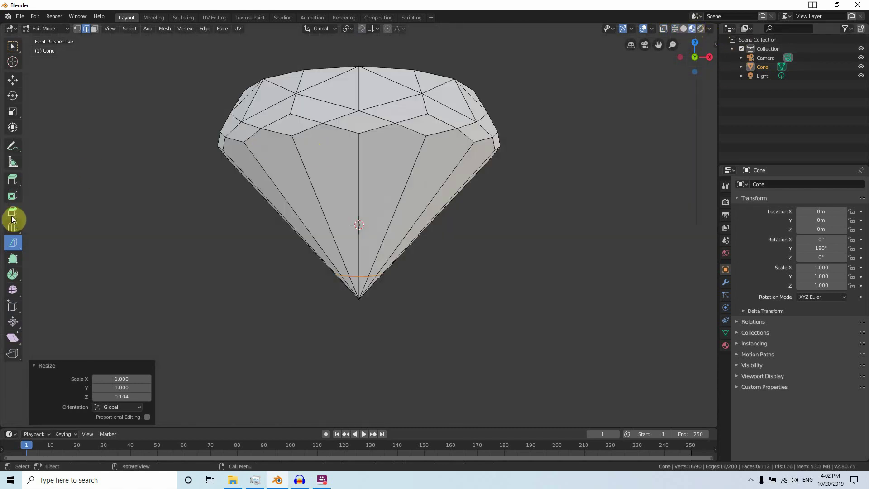
{"action": "left_click", "coordinate": [14, 244]}
{"action": "middle_click_drag", "start_coordinate": [248, 221], "coordinate": [225, 223]}
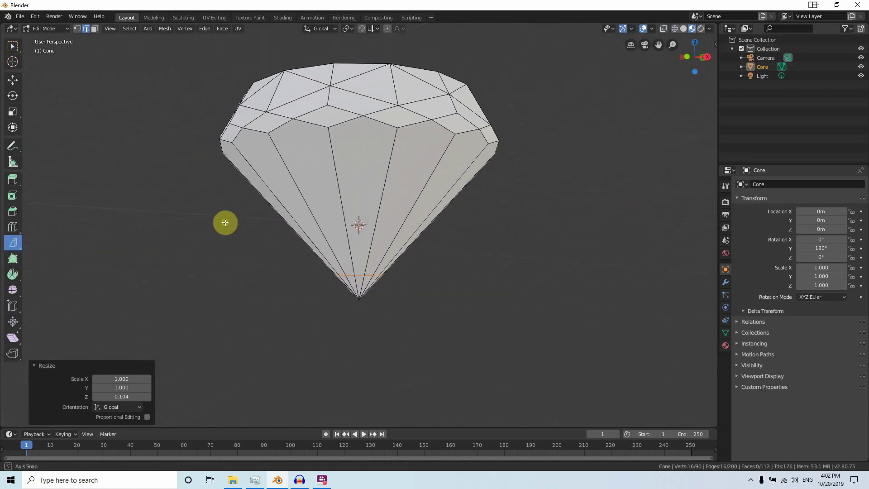
{"action": "left_click", "coordinate": [78, 29]}
{"action": "left_click", "coordinate": [14, 244]}
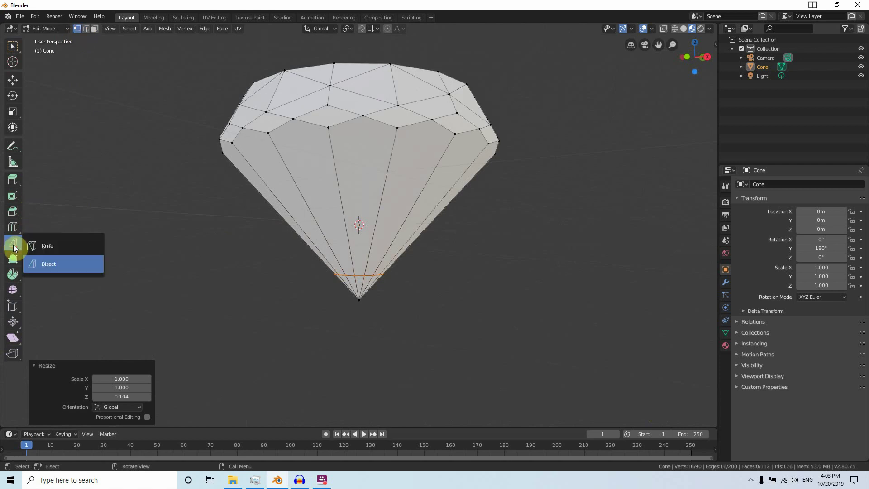
{"action": "left_click", "coordinate": [50, 252]}
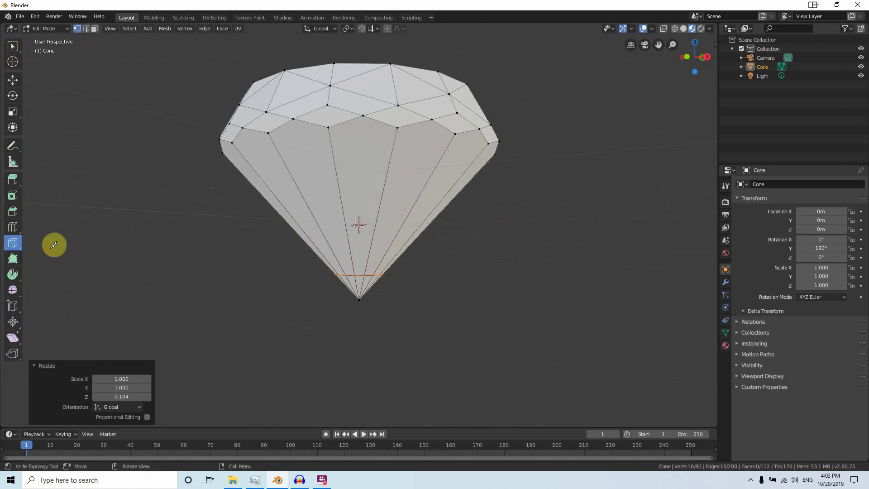
{"action": "left_click", "coordinate": [268, 133]}
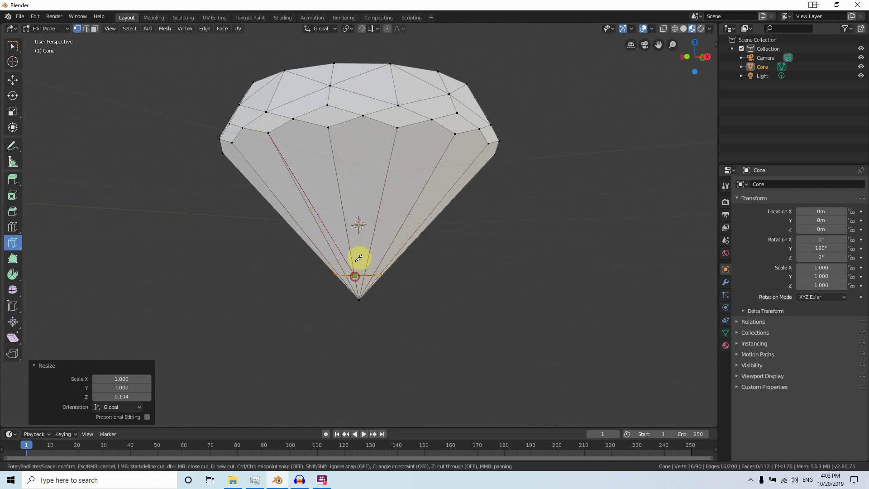
{"action": "middle_click_drag", "start_coordinate": [359, 256], "coordinate": [402, 133]}
{"action": "key", "text": "Return"}
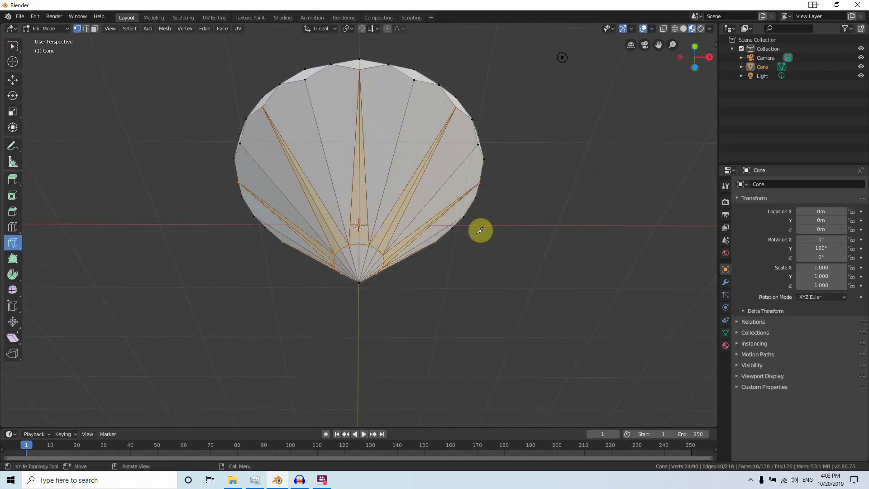
In front wireframe view, clear the selection, select only the horizontal edge ring near the tip and dissolve its edges.
{"action": "middle_click_drag", "start_coordinate": [480, 231], "coordinate": [495, 290]}
{"action": "scroll", "coordinate": [453, 249], "scroll_direction": "up", "scroll_amount": 1}
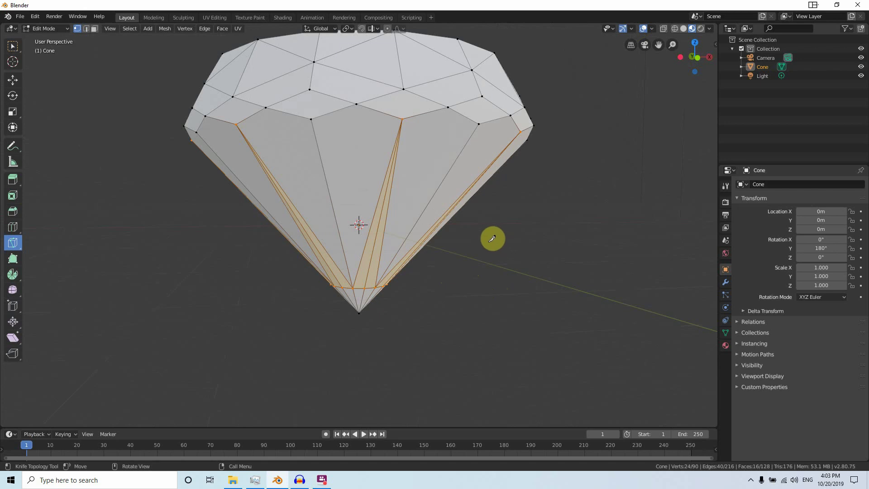
{"action": "key", "text": "KP_1"}
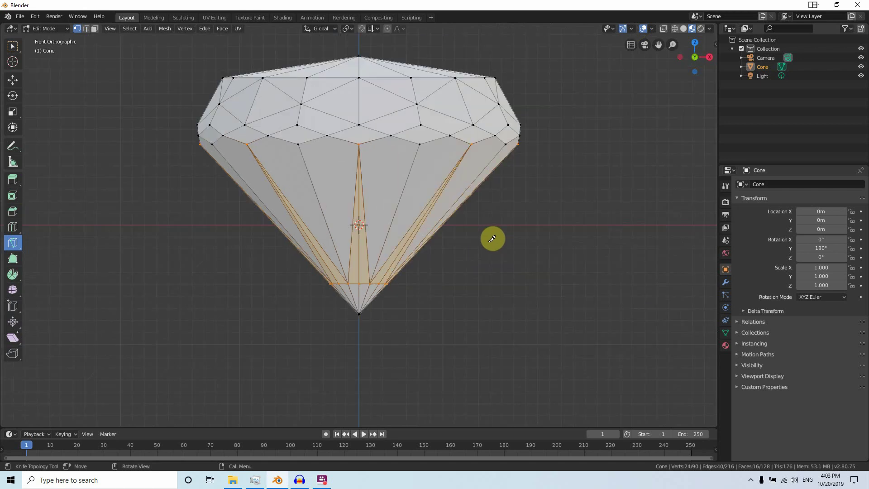
{"action": "left_click", "coordinate": [674, 28]}
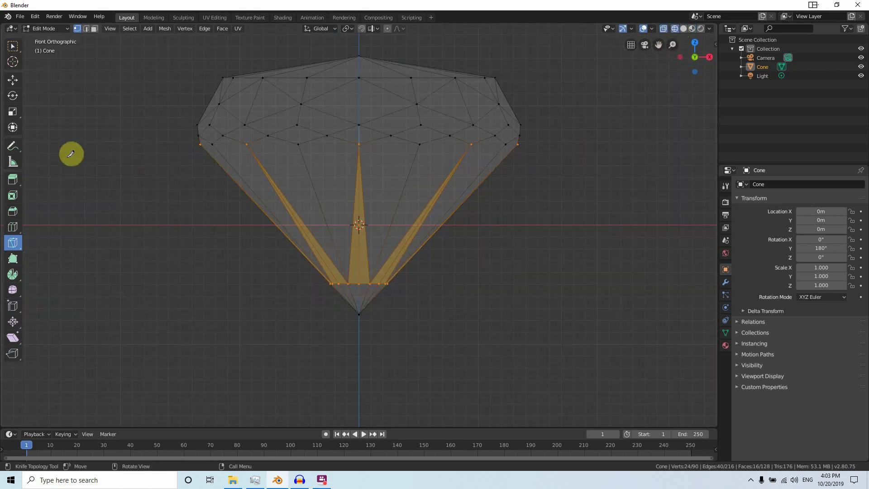
{"action": "left_click", "coordinate": [86, 28]}
{"action": "left_click", "coordinate": [150, 220]}
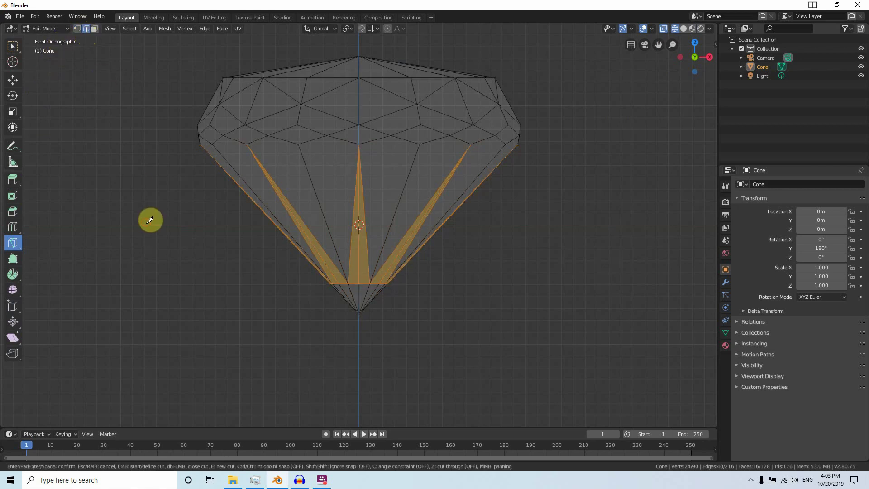
{"action": "left_click", "coordinate": [13, 45]}
{"action": "key", "text": "alt+a"}
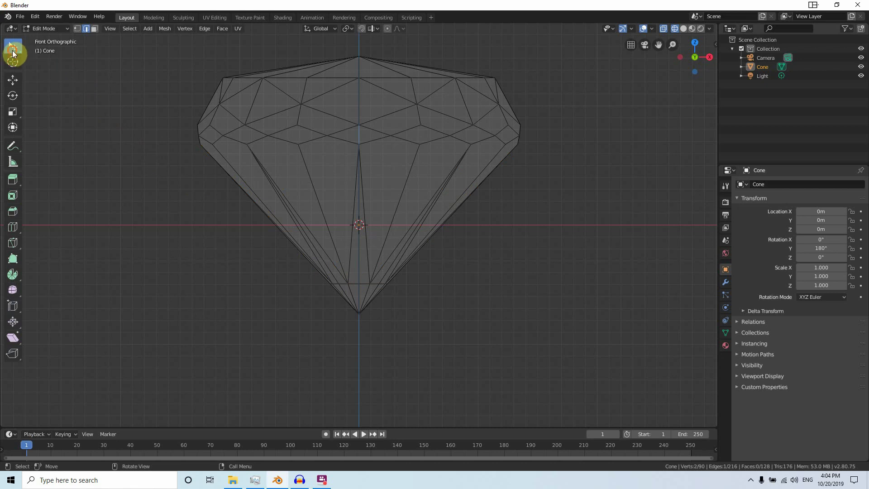
{"action": "left_click_drag", "start_coordinate": [13, 46], "coordinate": [46, 64]}
{"action": "left_click", "coordinate": [50, 72]}
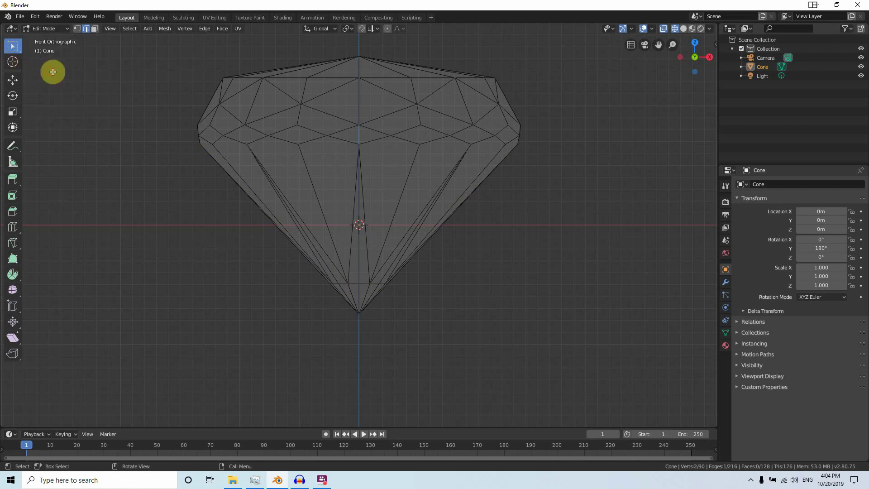
{"action": "left_click_drag", "start_coordinate": [398, 282], "coordinate": [328, 287]}
{"action": "right_click", "coordinate": [573, 285]}
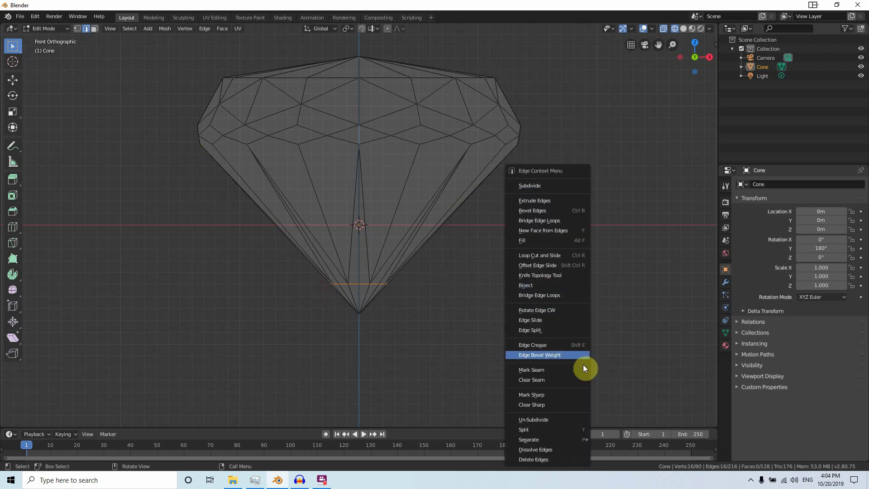
{"action": "left_click", "coordinate": [546, 448]}
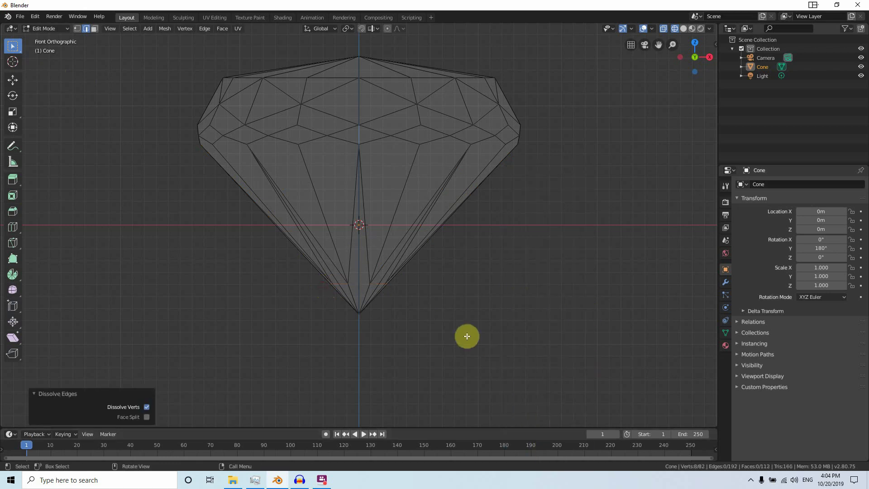
In solid perspective view, dissolve the centre edges running from the lower girdle corners to the tip through each kite-shaped facet.
{"action": "key", "text": "KP_5"}
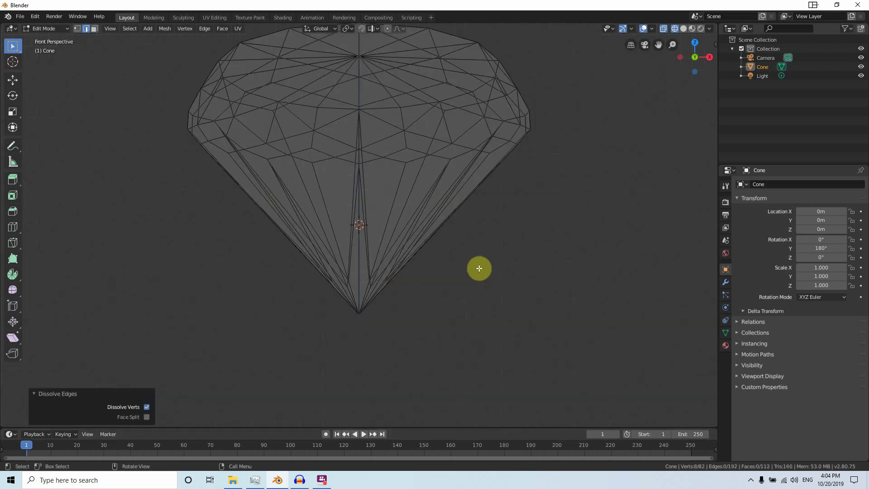
{"action": "left_click", "coordinate": [685, 28]}
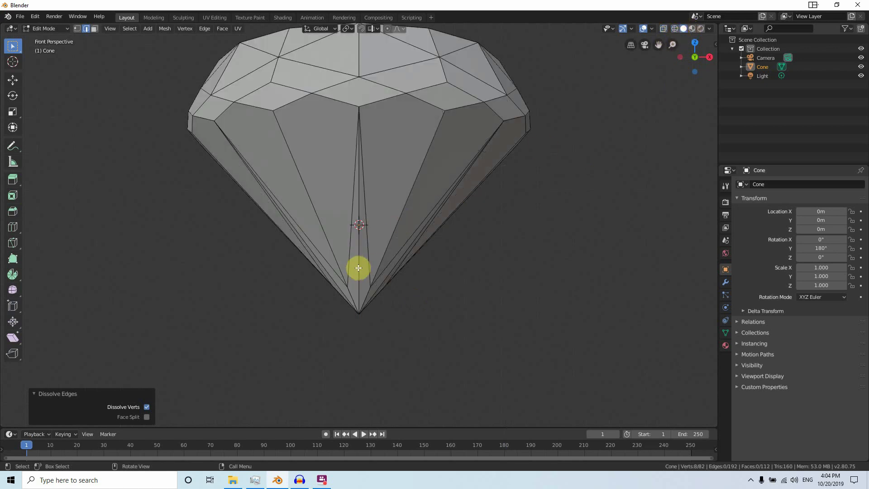
{"action": "left_click", "coordinate": [359, 267]}
Select every second vertex around the rim of the diamond's top and scale them inward to about 0.923.
{"action": "middle_click_drag", "start_coordinate": [336, 278], "coordinate": [74, 44]}
{"action": "left_click", "coordinate": [77, 29]}
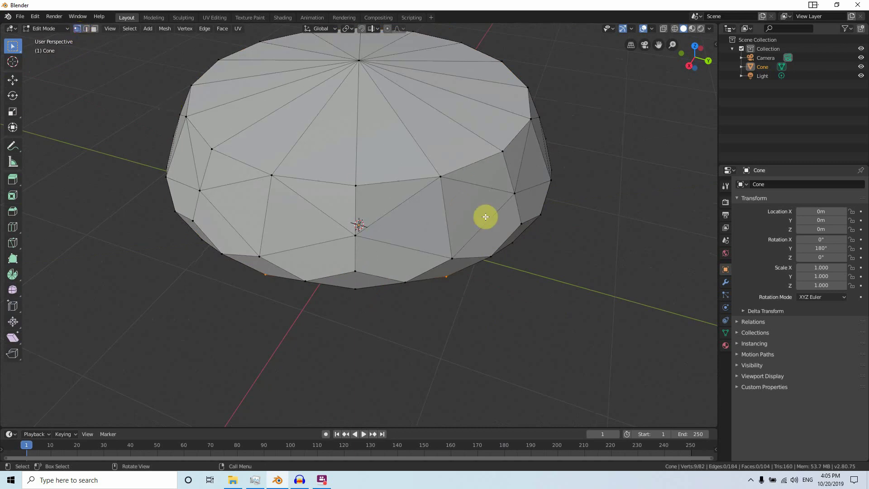
{"action": "key", "text": "KP_7"}
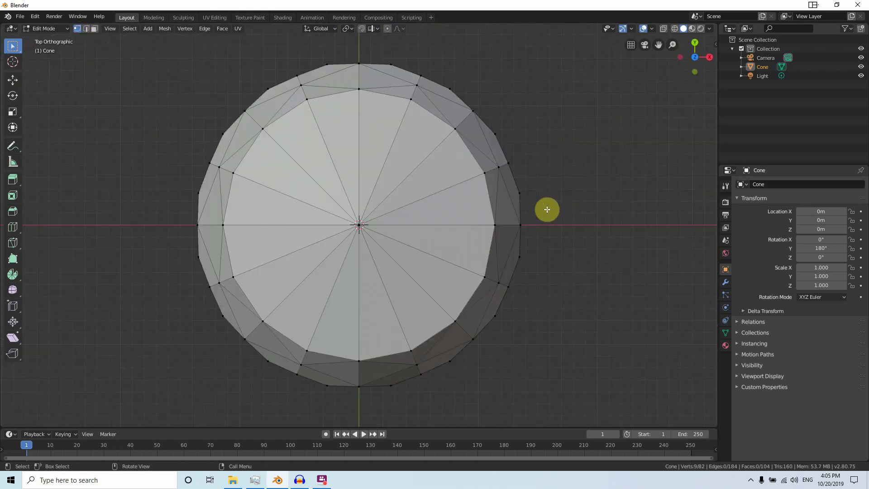
{"action": "key", "text": "KP_5"}
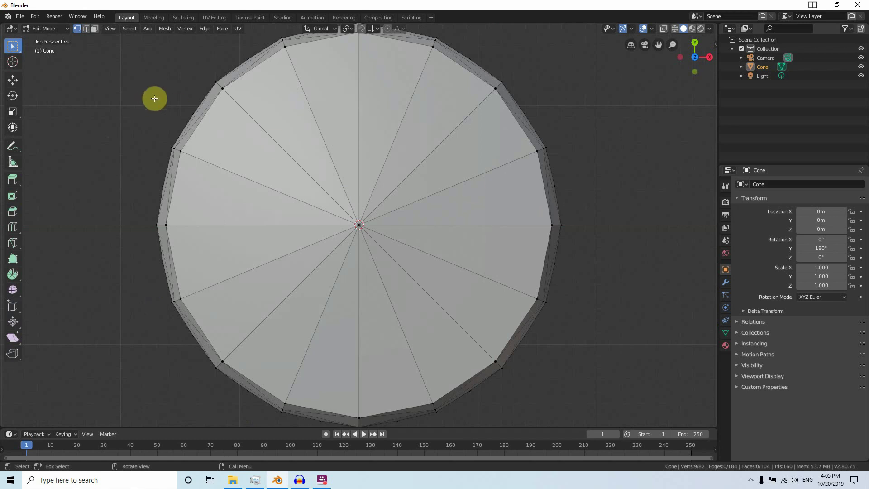
{"action": "left_click", "coordinate": [182, 152]}
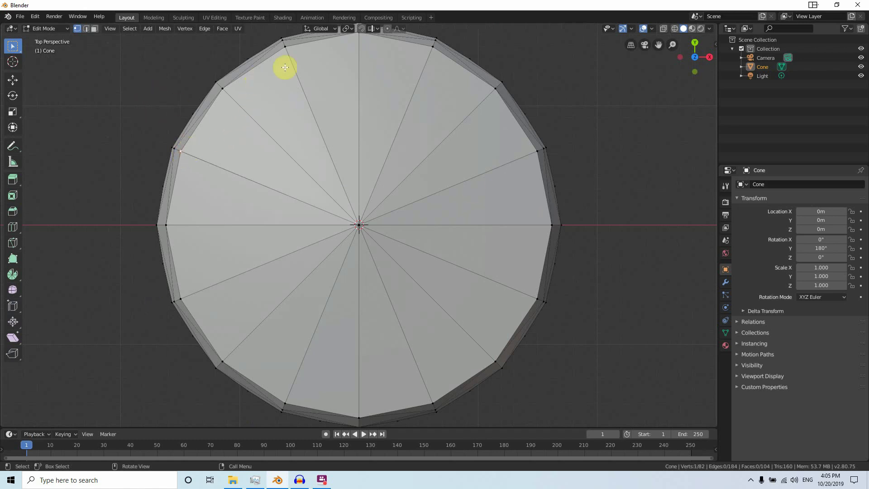
{"action": "left_click", "coordinate": [285, 46], "text": "shift"}
{"action": "key", "text": "shift+ctrl+KP_Add"}
{"action": "key", "text": "shift+ctrl+KP_Add"}
{"action": "key", "text": "shift+ctrl+KP_Add"}
{"action": "key", "text": "shift+ctrl+KP_Add"}
{"action": "key", "text": "shift+ctrl+KP_Add"}
{"action": "key", "text": "shift+ctrl+KP_Add"}
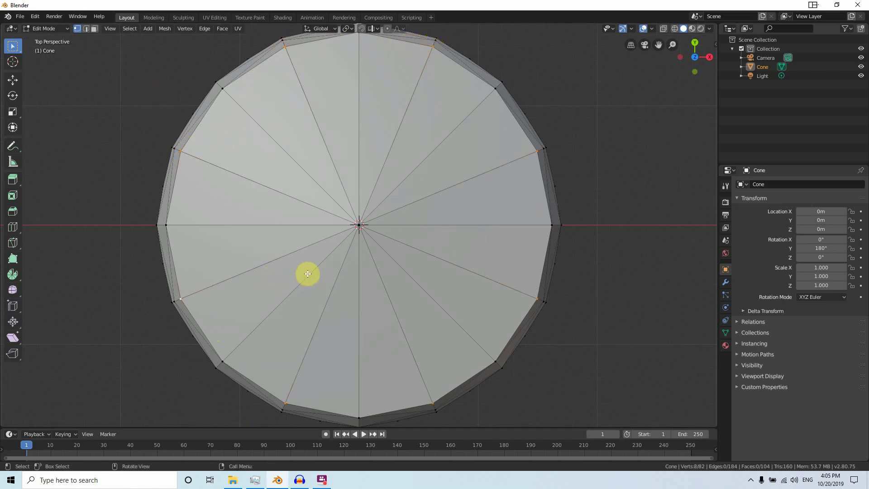
{"action": "key", "text": "s"}
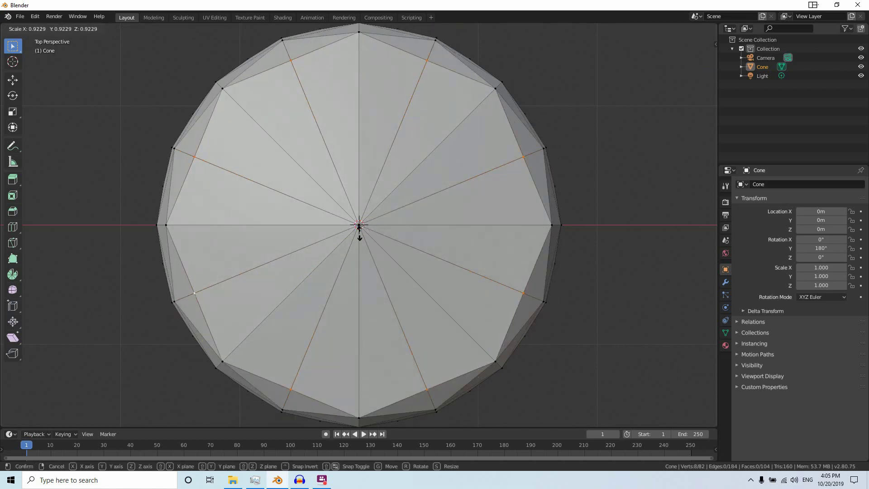
{"action": "left_click", "coordinate": [359, 232]}
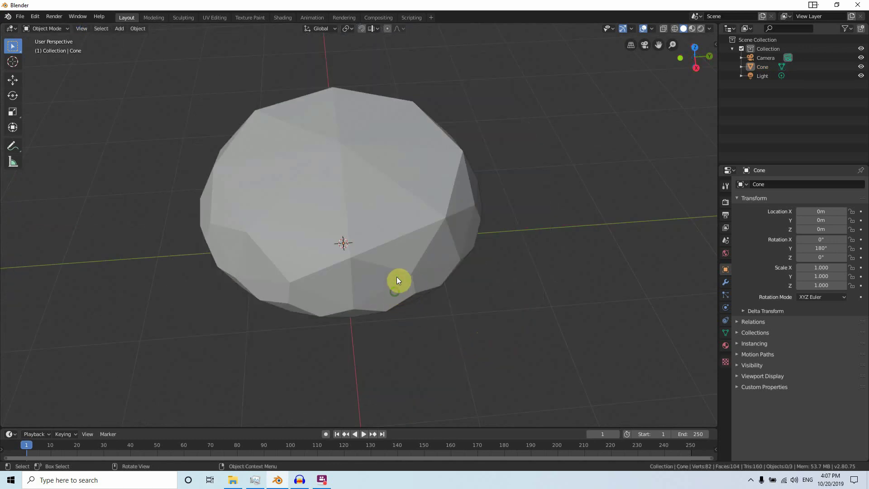
Set the scene's render engine to Cycles.
{"action": "middle_click_drag", "start_coordinate": [397, 279], "coordinate": [404, 270]}
{"action": "mouse_move", "coordinate": [409, 236]}
{"action": "middle_mouse_down"}
{"action": "mouse_move", "coordinate": [410, 250]}
{"action": "mouse_move", "coordinate": [398, 254]}
{"action": "mouse_move", "coordinate": [424, 217]}
{"action": "mouse_move", "coordinate": [423, 235]}
{"action": "mouse_move", "coordinate": [390, 220]}
{"action": "mouse_move", "coordinate": [399, 230]}
{"action": "middle_mouse_up"}
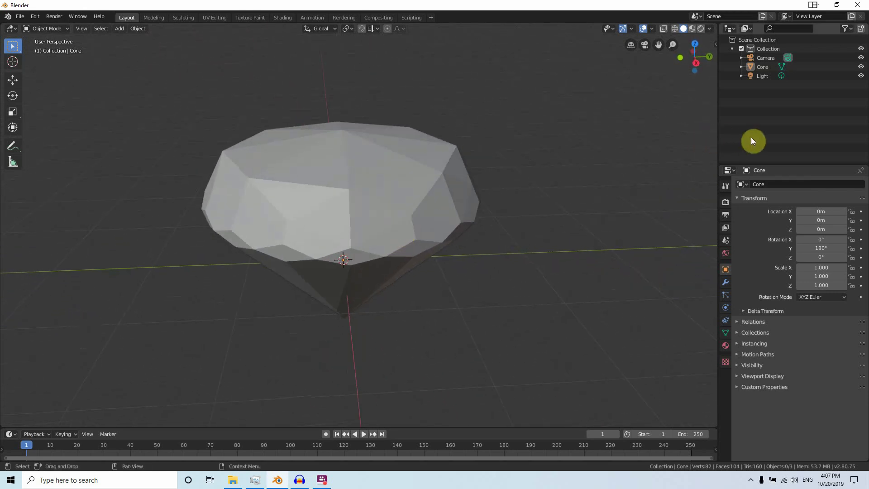
{"action": "middle_click_drag", "start_coordinate": [474, 183], "coordinate": [415, 187]}
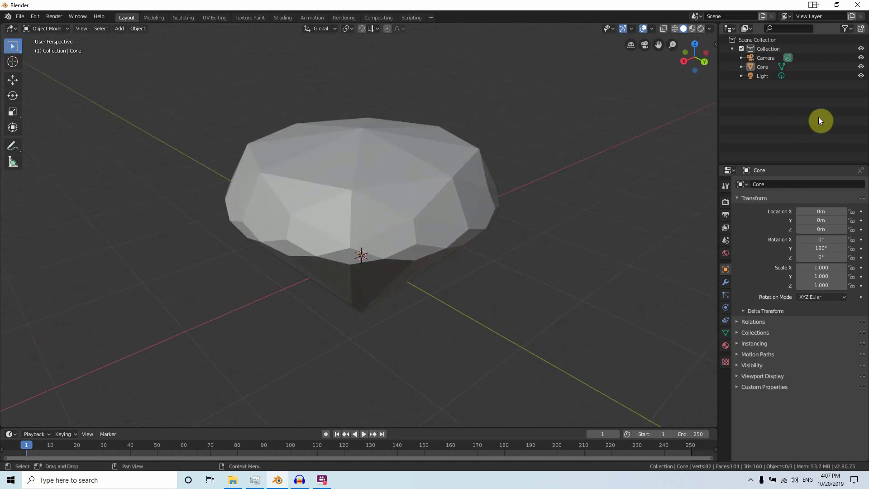
{"action": "left_click", "coordinate": [726, 202]}
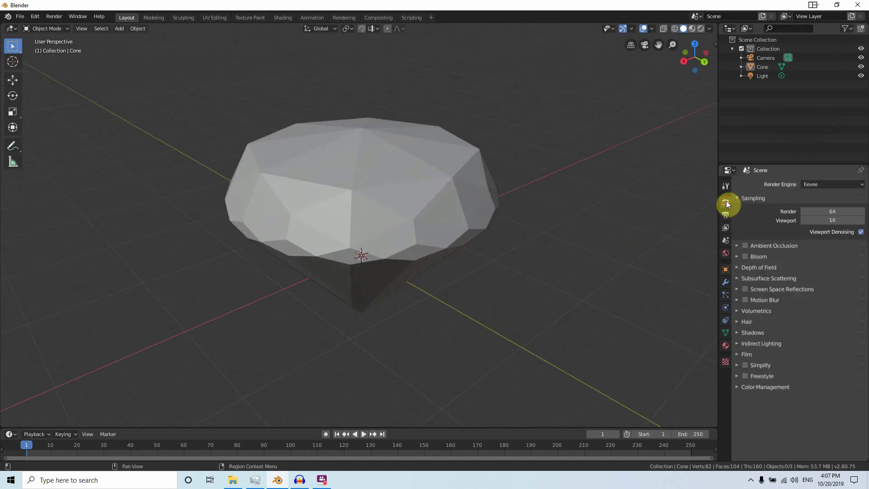
{"action": "left_click", "coordinate": [813, 185]}
{"action": "left_click", "coordinate": [814, 213]}
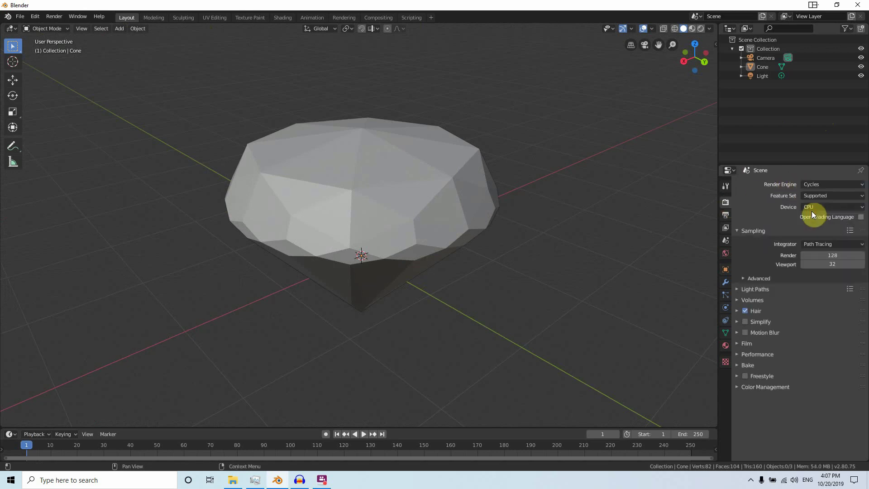
Show the viewport in rendered shading and set the Cycles device to GPU Compute.
{"action": "left_click", "coordinate": [700, 30]}
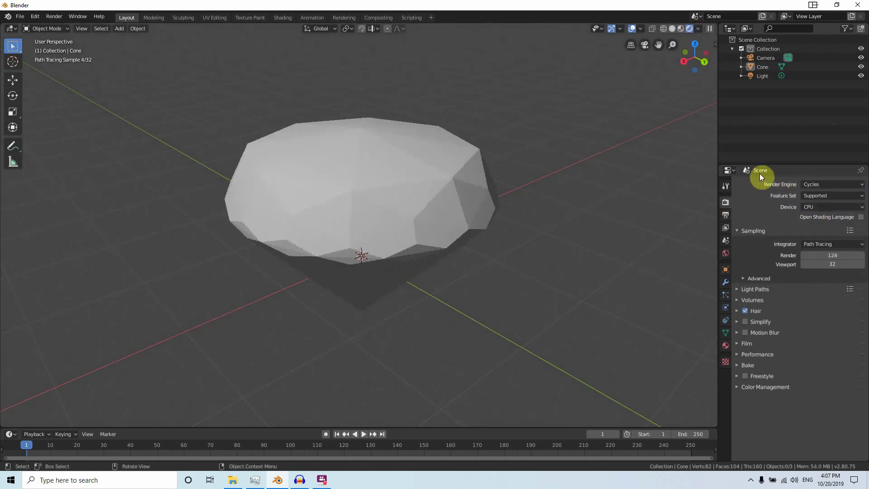
{"action": "left_click", "coordinate": [818, 209]}
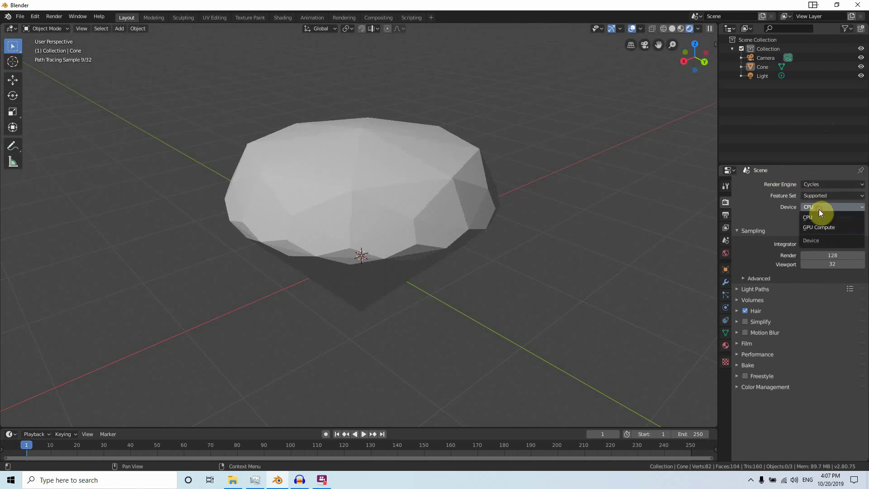
{"action": "left_click", "coordinate": [820, 226]}
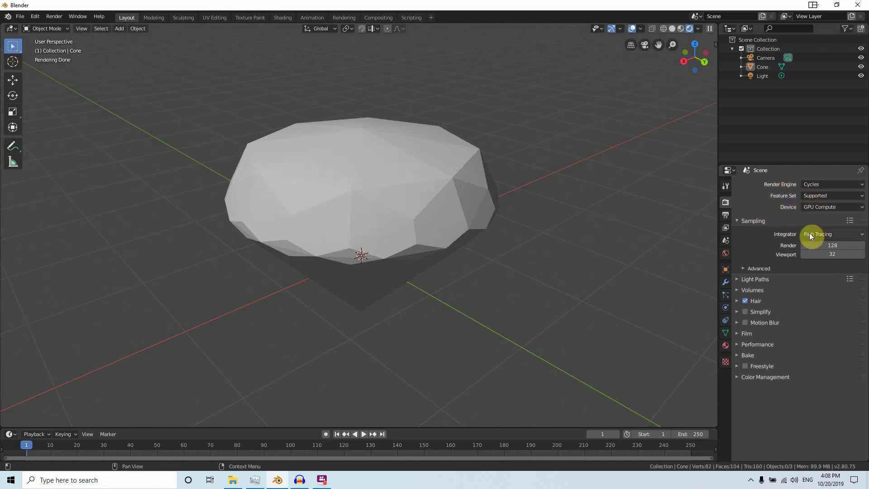
Disable Hair in the Cycles render settings.
{"action": "left_click", "coordinate": [757, 268]}
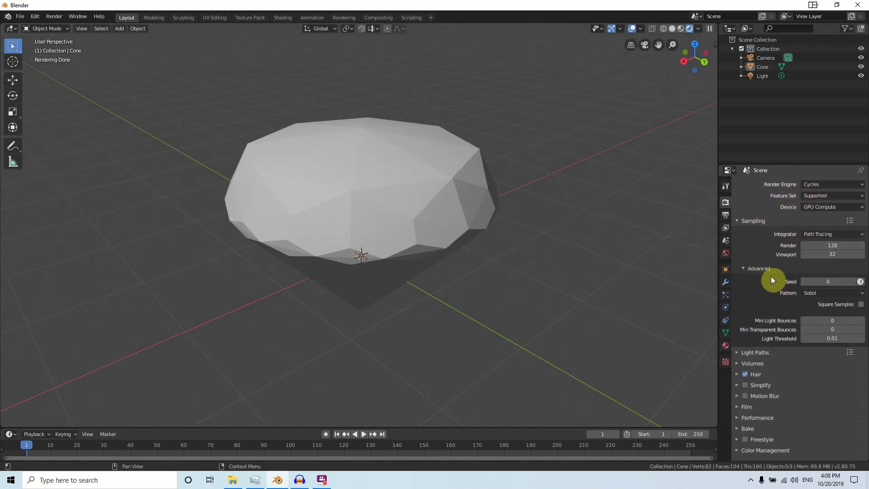
{"action": "left_click", "coordinate": [759, 269]}
{"action": "left_click", "coordinate": [759, 301]}
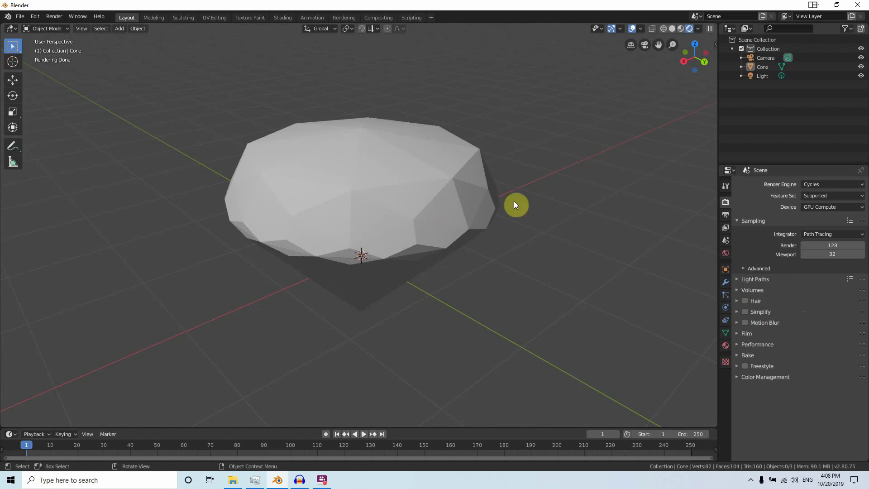
Create a new material on the cone and name it diamond.
{"action": "left_click", "coordinate": [726, 346]}
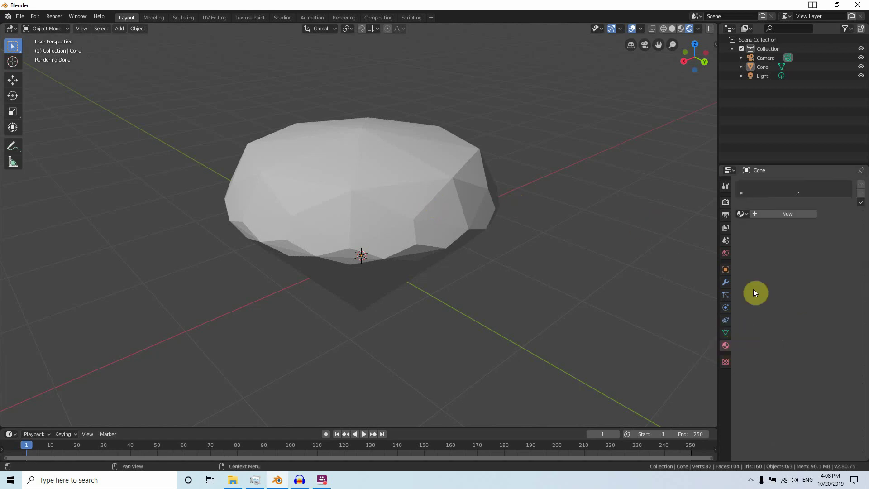
{"action": "left_click", "coordinate": [786, 216]}
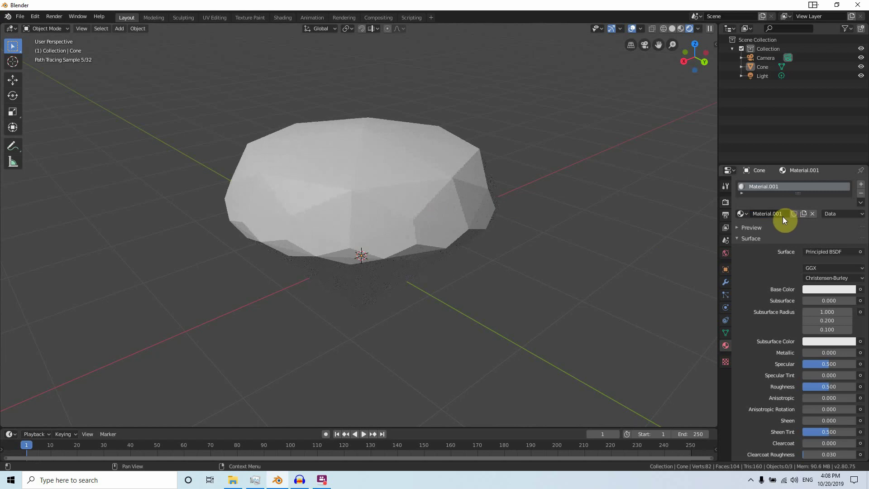
{"action": "left_click", "coordinate": [784, 213]}
{"action": "left_click_drag", "start_coordinate": [784, 214], "coordinate": [745, 213]}
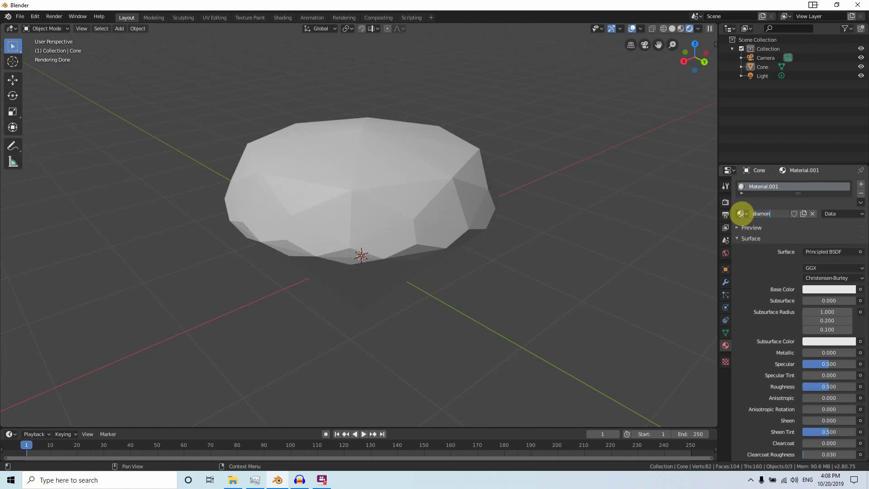
{"action": "key", "text": "Return"}
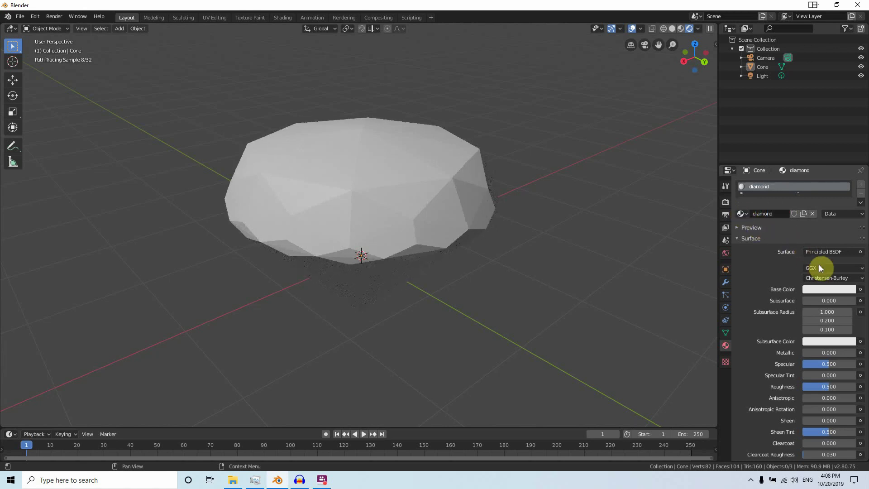
Change the diamond material's surface to Glass BSDF with Sharp distribution and an IOR of 2.450.
{"action": "left_click", "coordinate": [829, 251]}
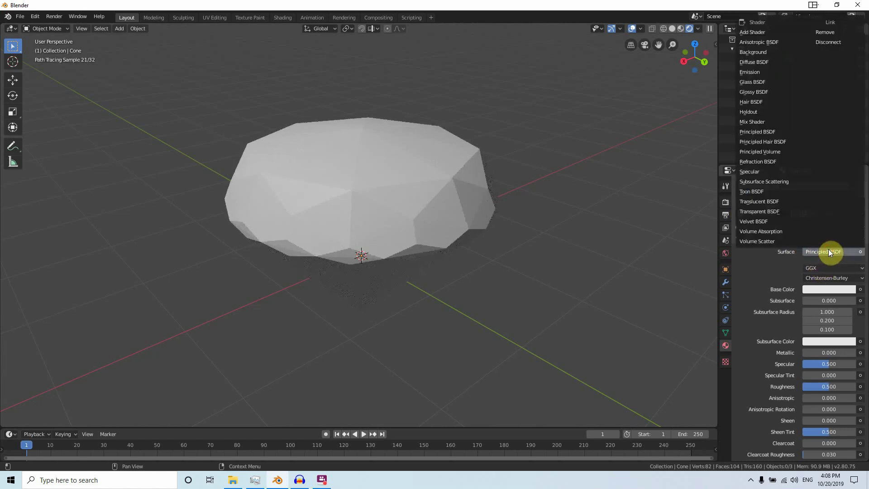
{"action": "left_click", "coordinate": [759, 81]}
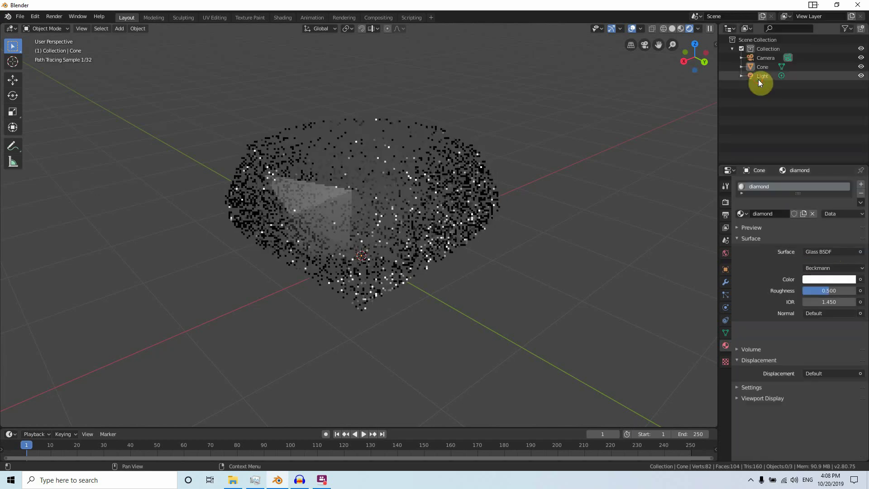
{"action": "left_click", "coordinate": [833, 269]}
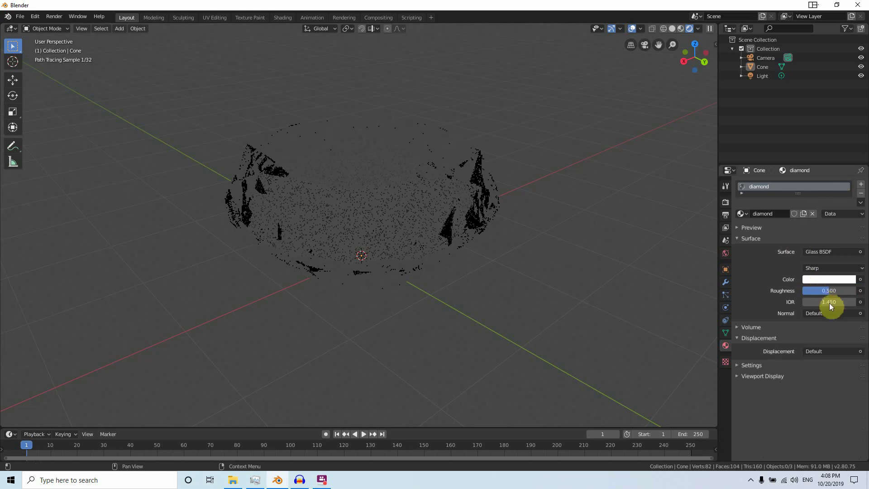
{"action": "left_click", "coordinate": [829, 302]}
{"action": "type", "text": "2"}
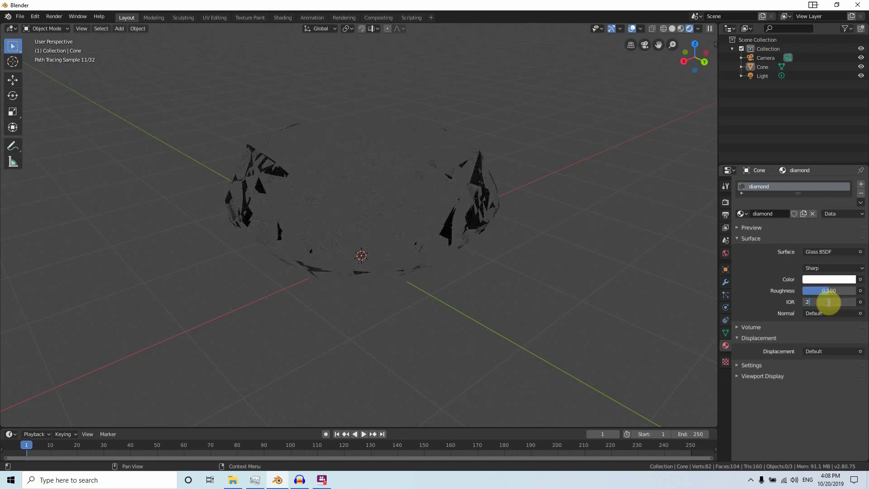
{"action": "type", "text": ".42"}
{"action": "key", "text": "Return"}
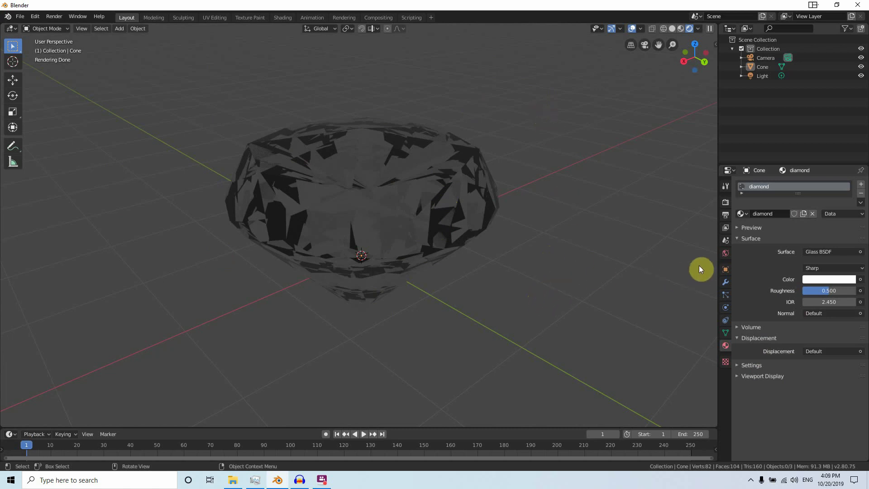
Assign an Environment Texture to the world background colour.
{"action": "left_click", "coordinate": [725, 240]}
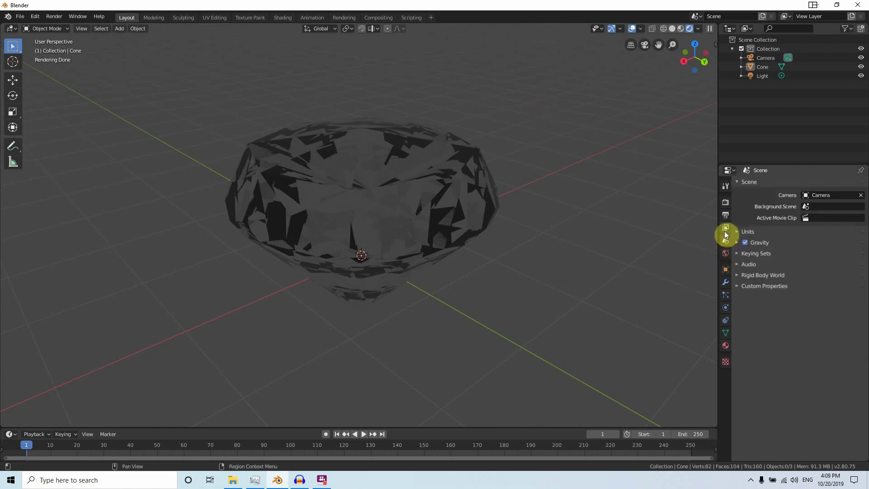
{"action": "left_click", "coordinate": [725, 253]}
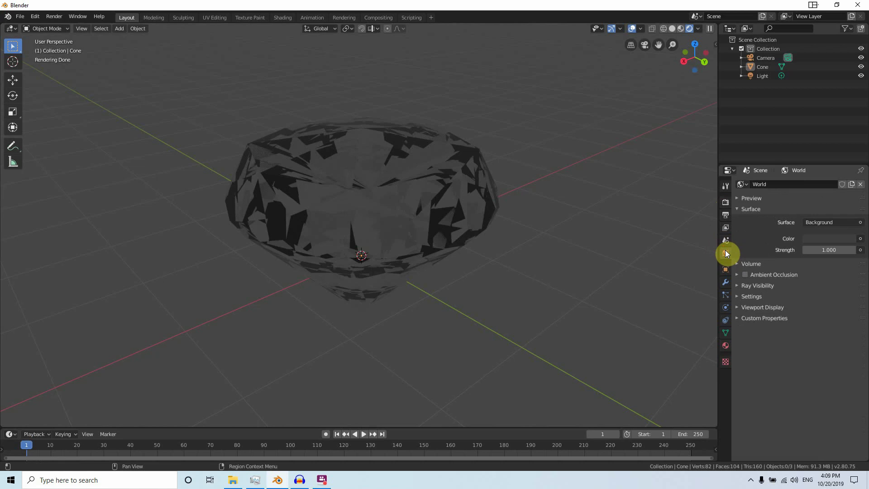
{"action": "left_click", "coordinate": [860, 238]}
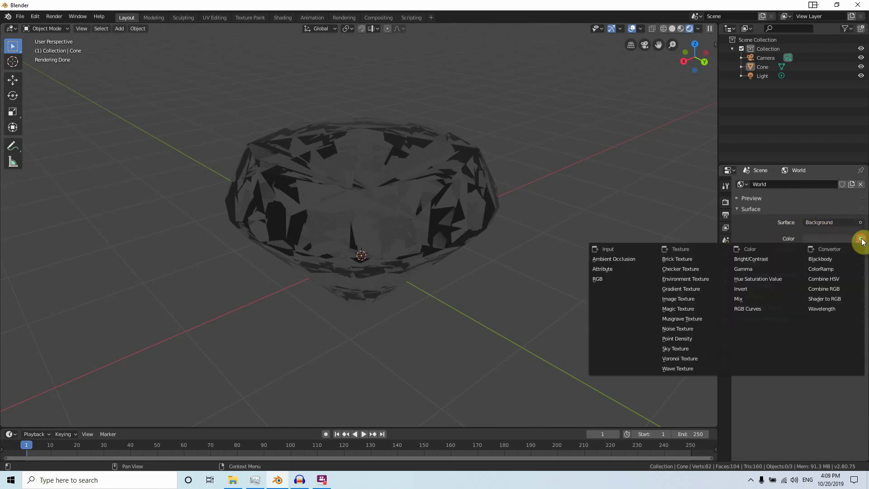
{"action": "left_click", "coordinate": [697, 278]}
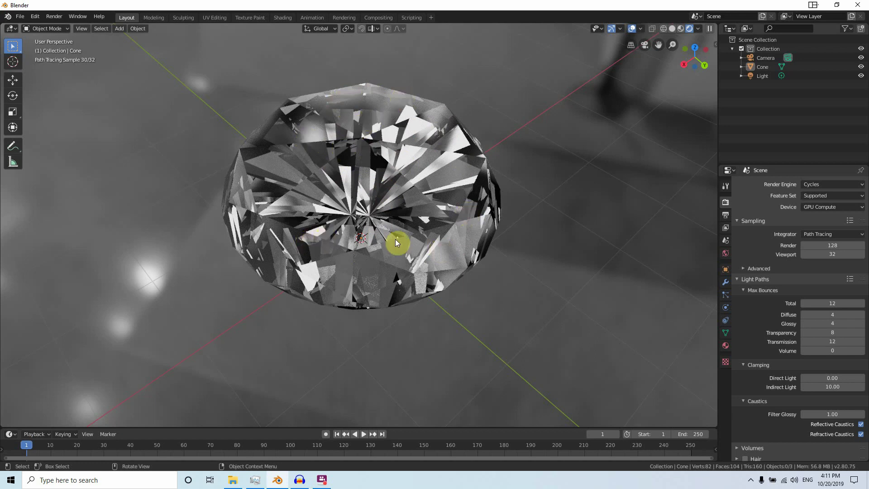
Turn off Reflective Caustics in the Cycles light path settings.
{"action": "left_click", "coordinate": [725, 188]}
{"action": "left_click", "coordinate": [724, 202]}
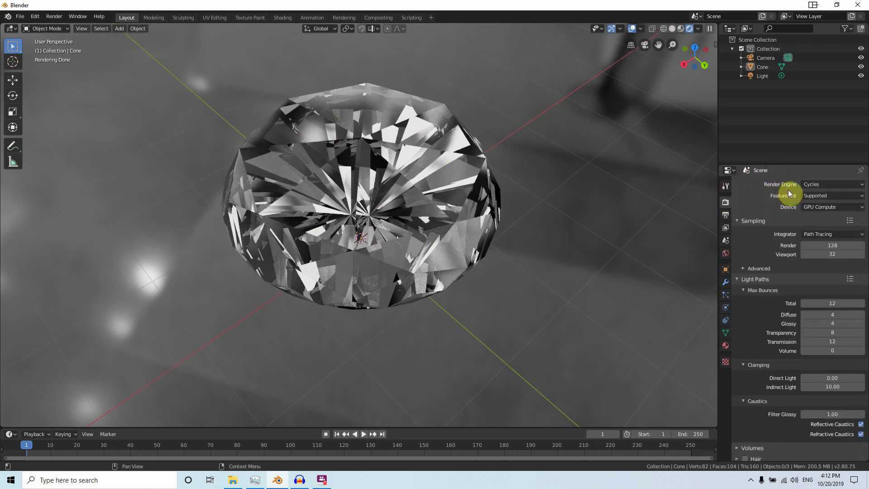
{"action": "left_click", "coordinate": [740, 279]}
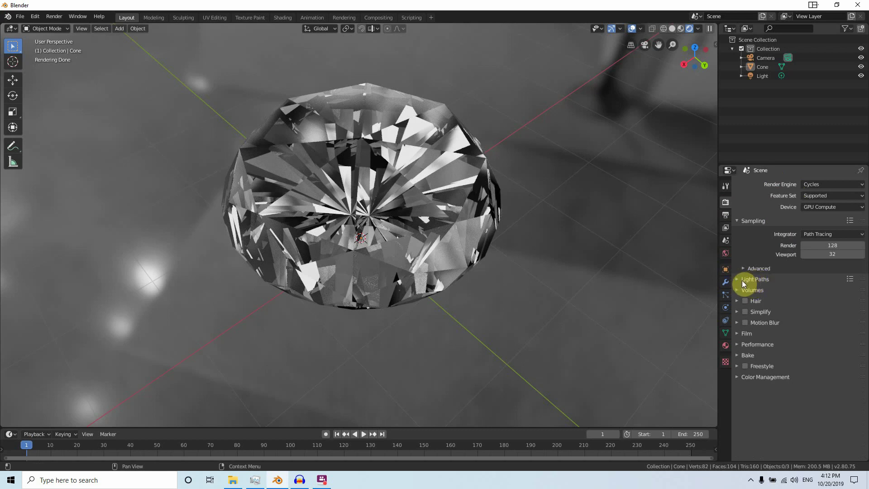
{"action": "left_click", "coordinate": [739, 279]}
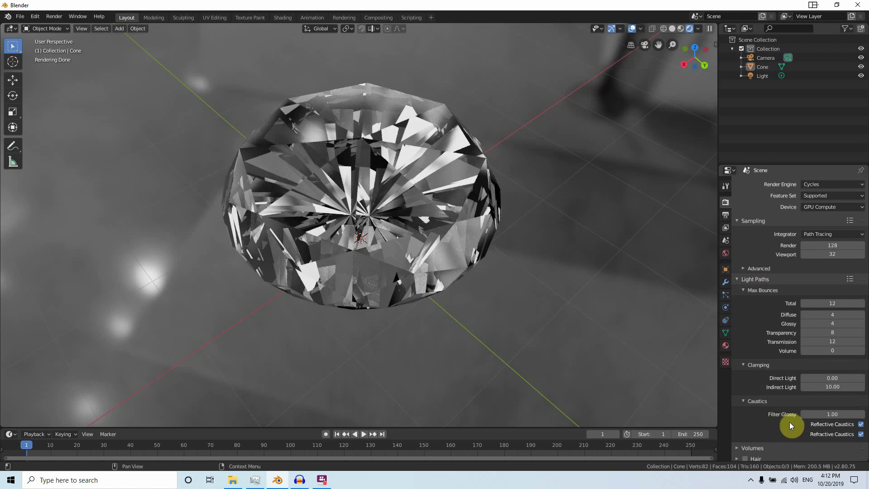
{"action": "left_click", "coordinate": [861, 425]}
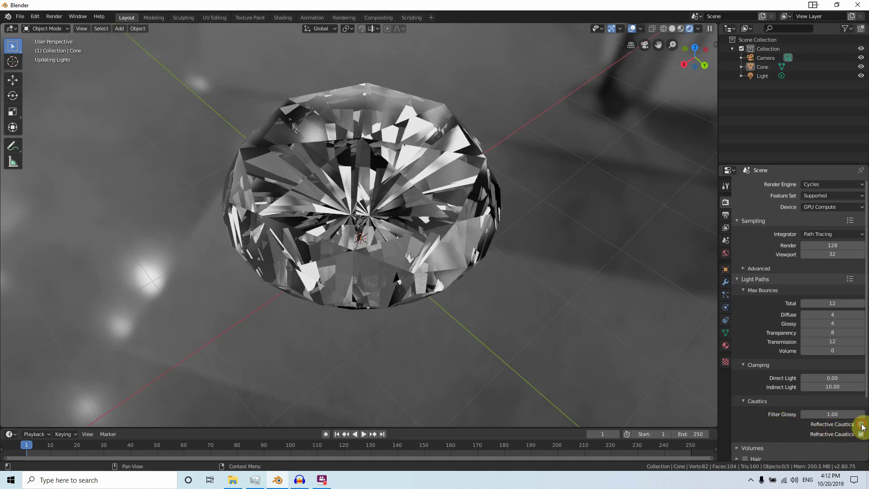
Turn off Refractive Caustics and set the Glossy max bounces to 8 in the Cycles light paths.
{"action": "left_click", "coordinate": [861, 434]}
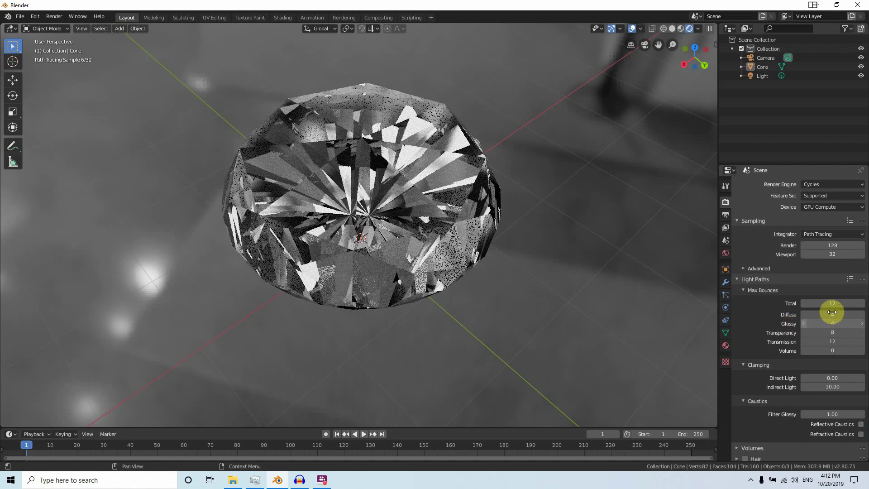
{"action": "left_click", "coordinate": [833, 324]}
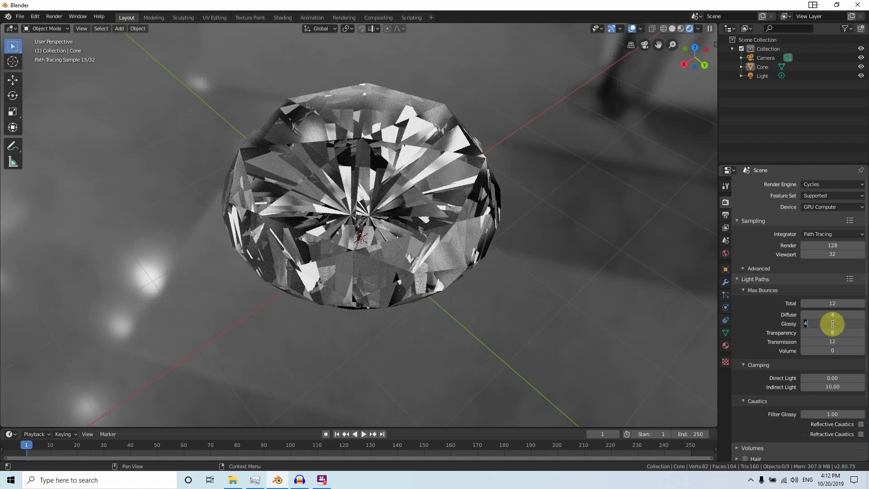
{"action": "type", "text": "8"}
{"action": "key", "text": "Return"}
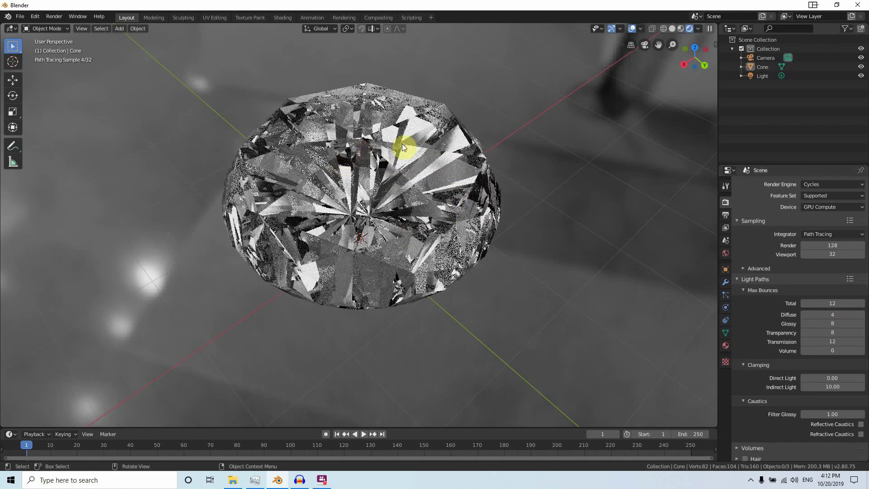
Set both the Transparency and Transmission max bounces to 16.
{"action": "left_click", "coordinate": [833, 333]}
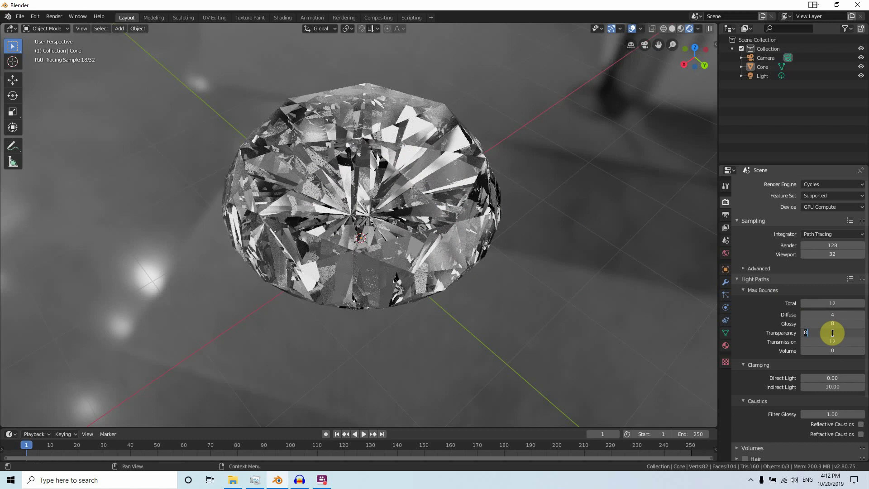
{"action": "type", "text": "12"}
{"action": "key", "text": "Return"}
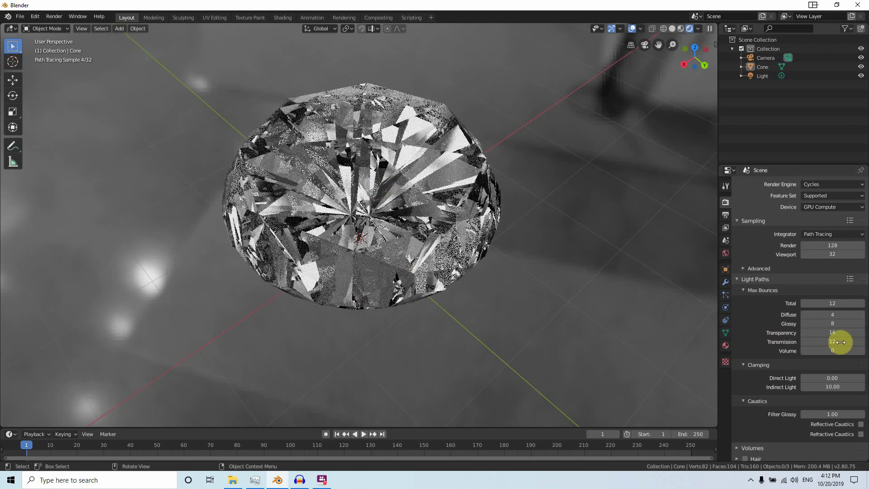
{"action": "left_click", "coordinate": [832, 342]}
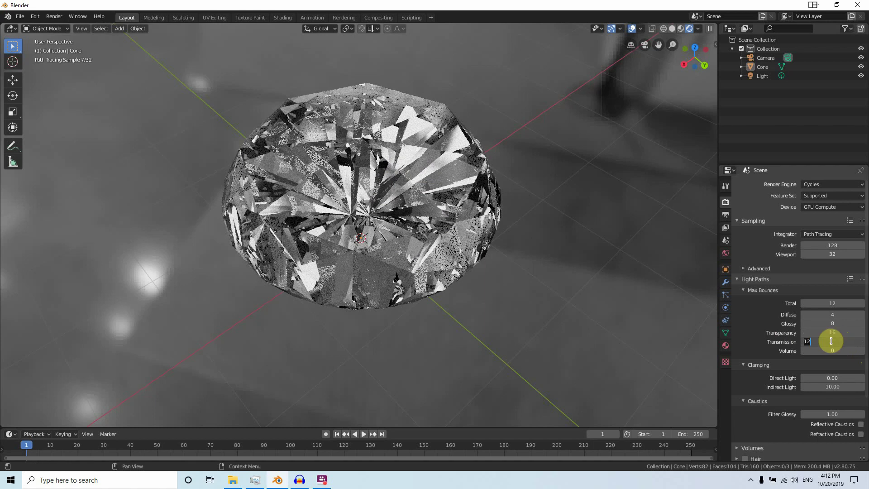
{"action": "type", "text": "16"}
{"action": "key", "text": "Return"}
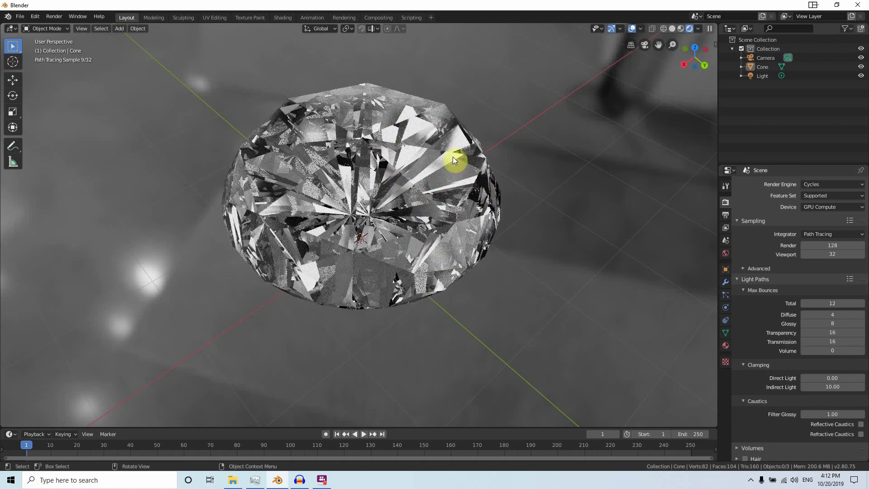
Set the Total max bounces of the light paths to 32.
{"action": "left_click", "coordinate": [834, 302]}
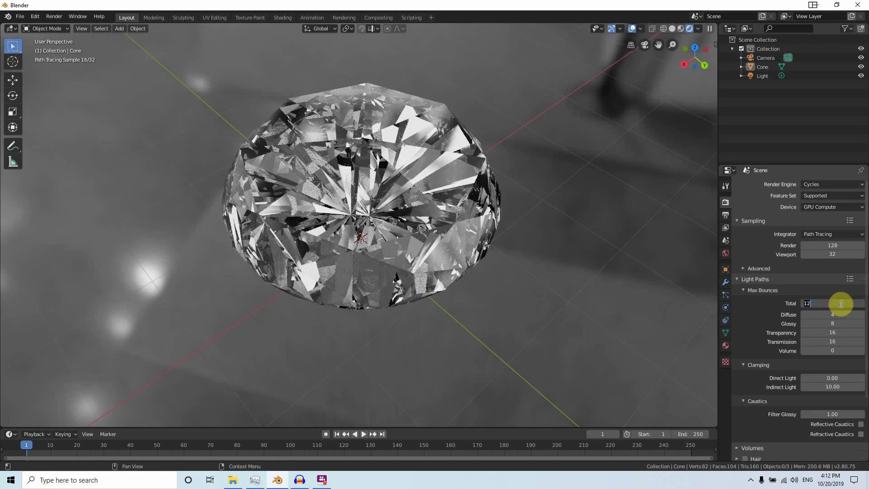
{"action": "type", "text": "32"}
{"action": "key", "text": "Return"}
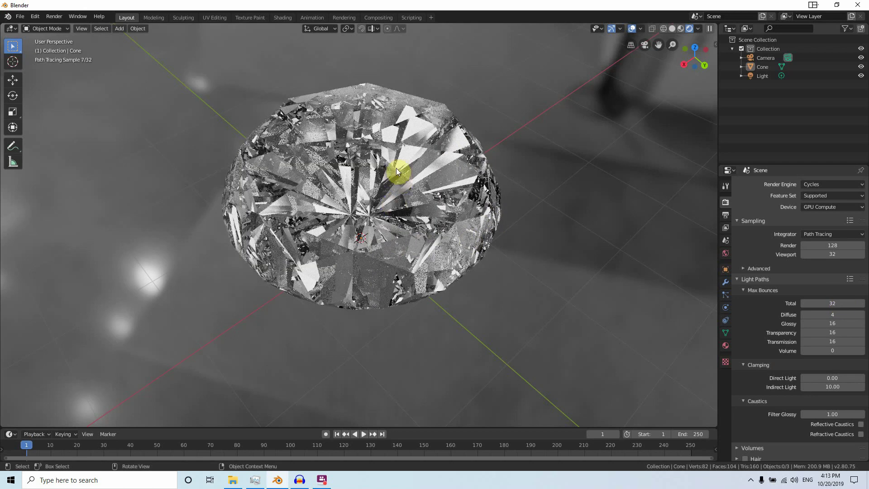